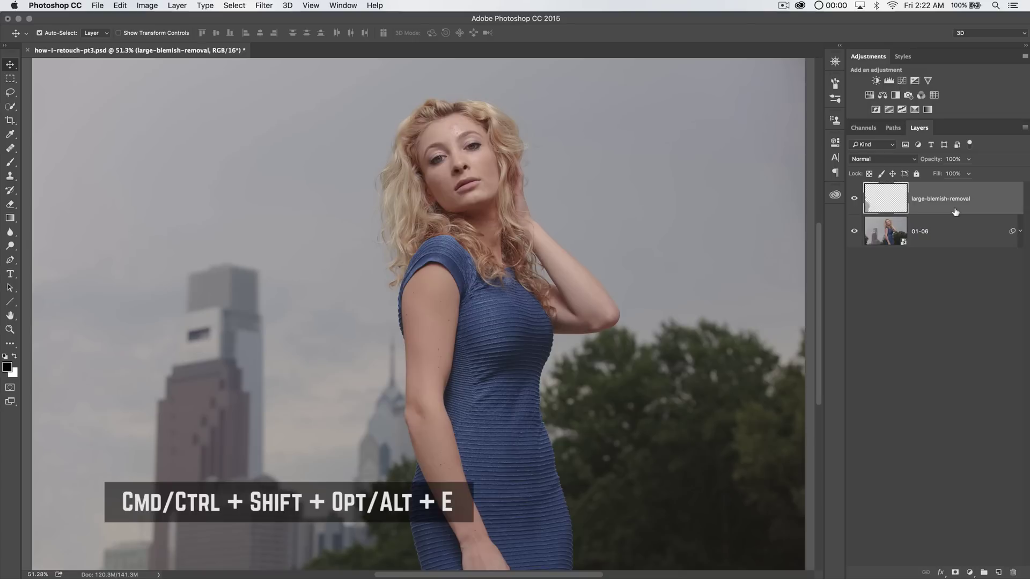
Merge all visible layers into a new layer above large-blemish-removal and duplicate the merged layer.
key("super+shift+alt+e")
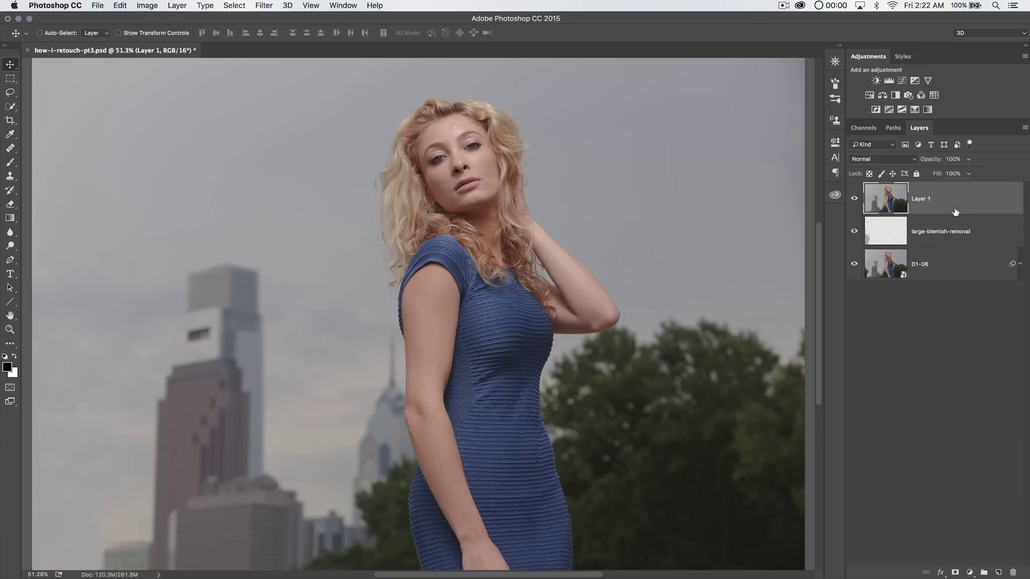
key("super")
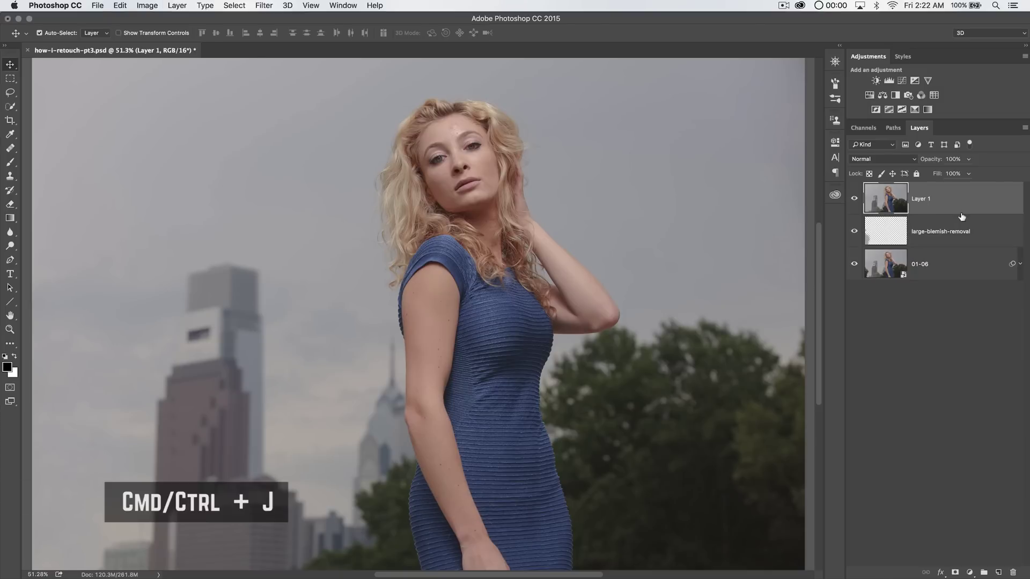
key("super+j")
Rename the top merged copy as hi and the copy beneath it as lo.
double_click(920, 199)
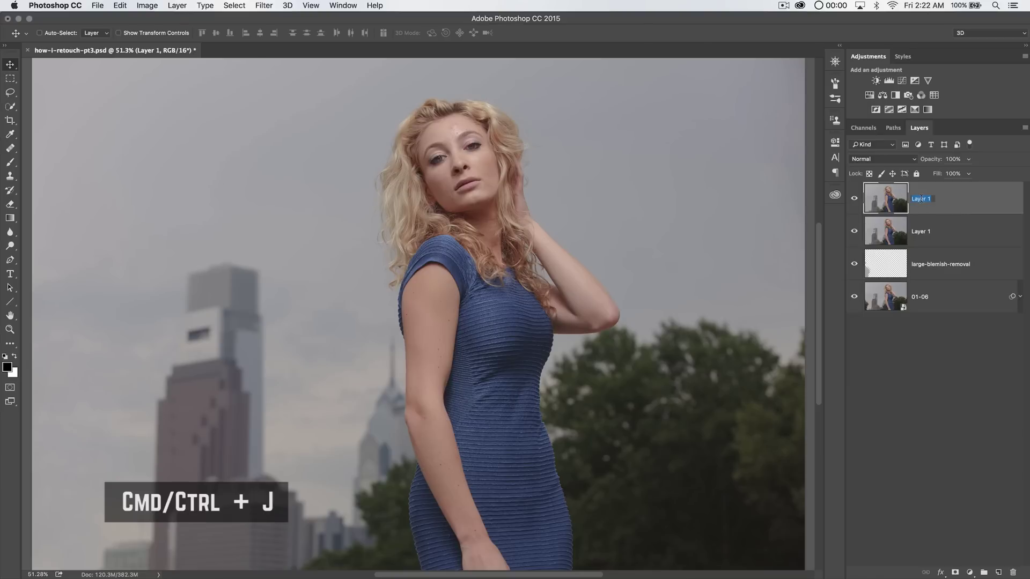
type("hi")
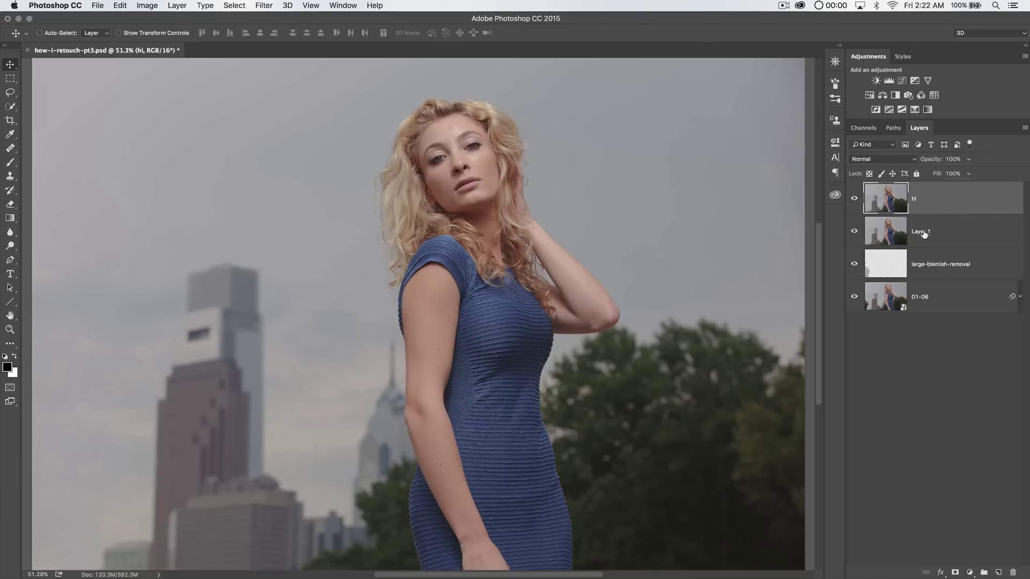
key("Tab")
type("lo")
key("Return")
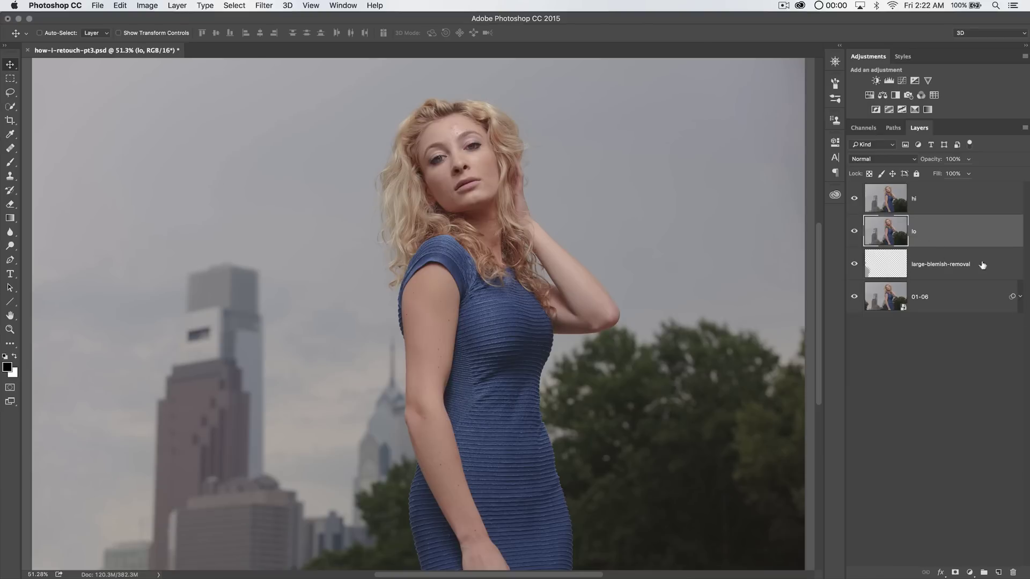
Hide the hi layer so that the lo layer can be judged on the face.
left_click(855, 200)
key("z")
left_click(482, 161)
scroll(451, 143, "up", 3)
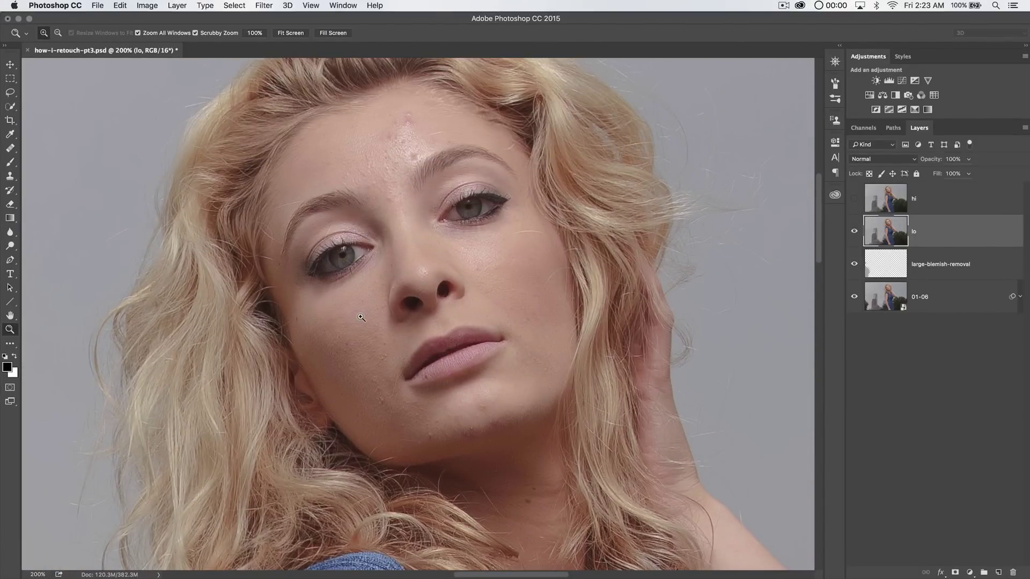
Apply a Gaussian Blur with a 5-pixel radius to the lo layer.
left_click(264, 6)
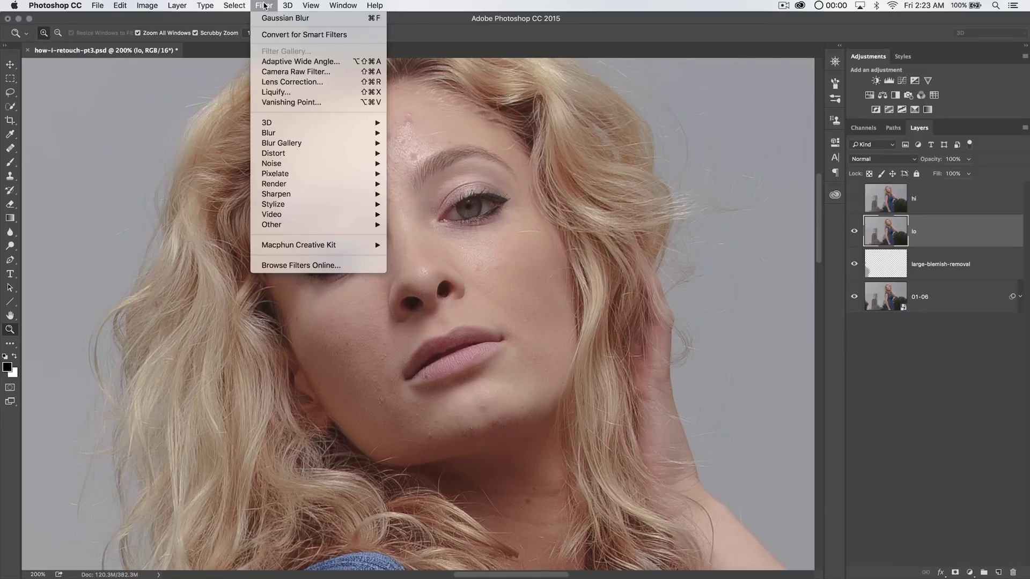
mouse_move(274, 132)
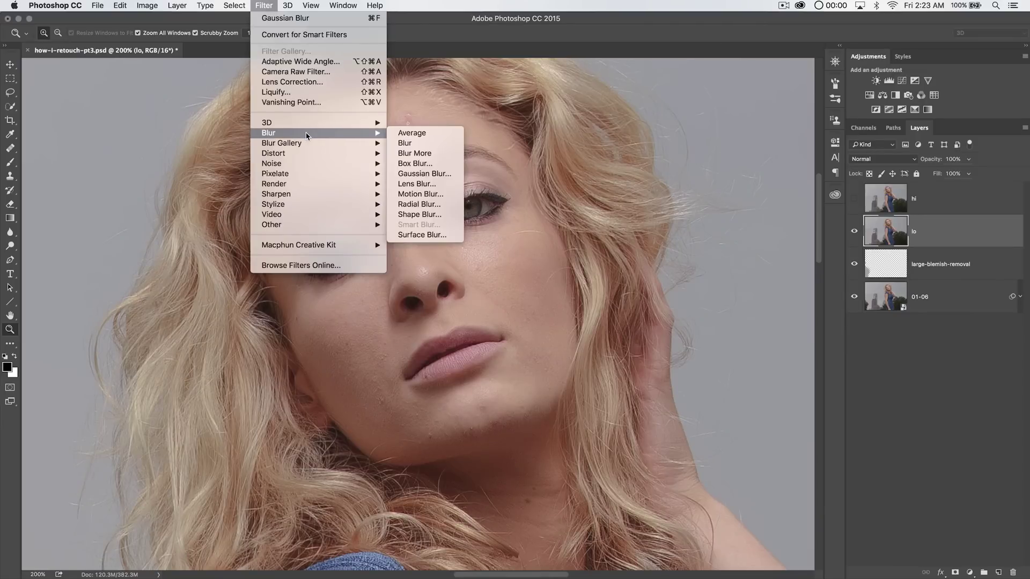
left_click(424, 173)
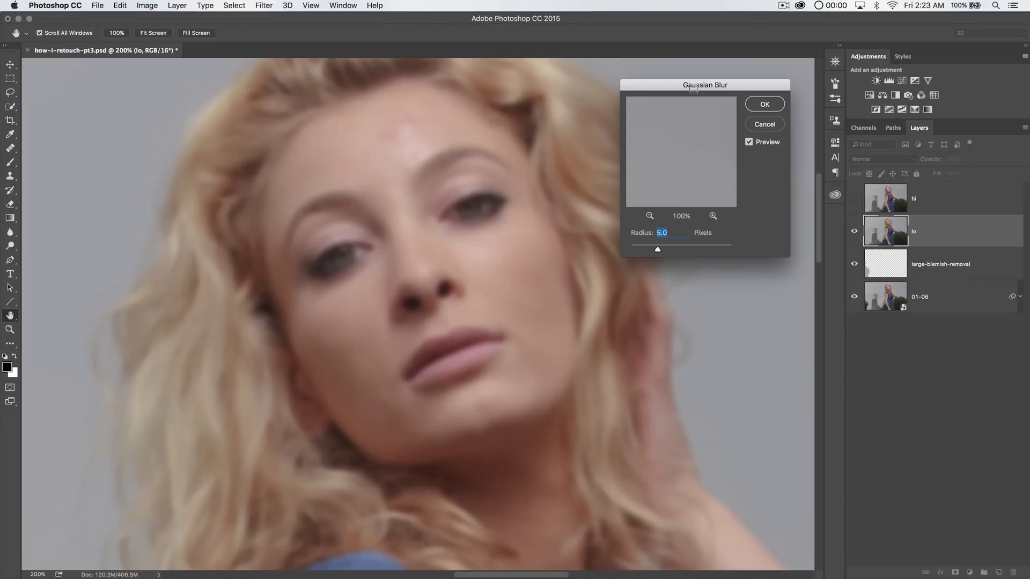
left_click_drag(693, 82, 692, 118)
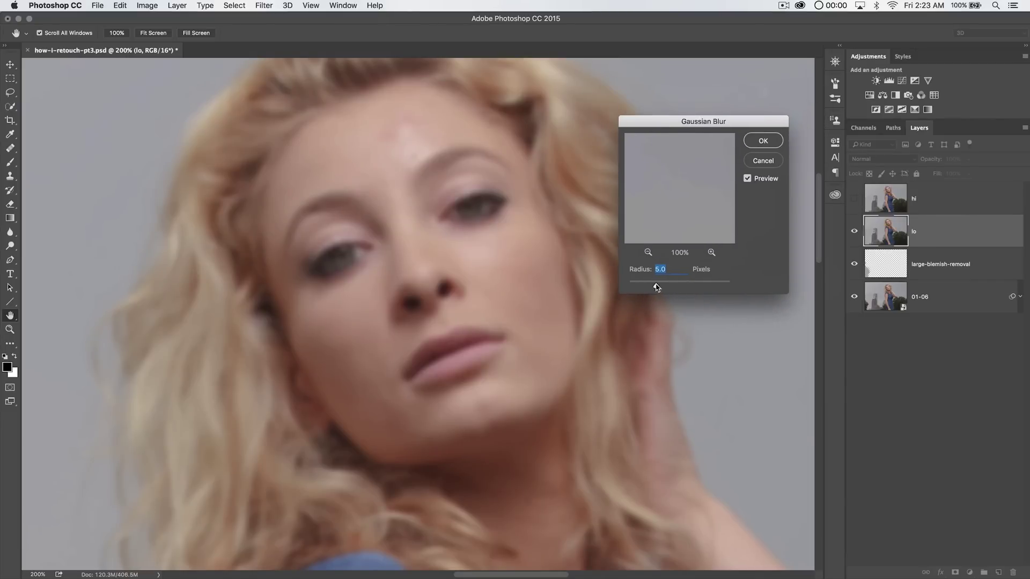
left_click_drag(665, 287, 688, 288)
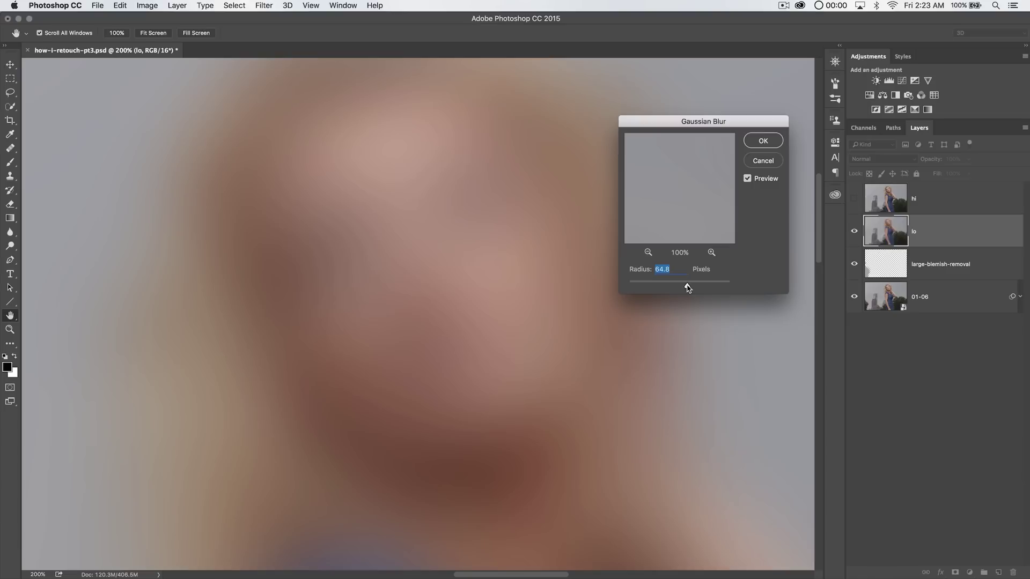
left_click_drag(686, 286, 637, 288)
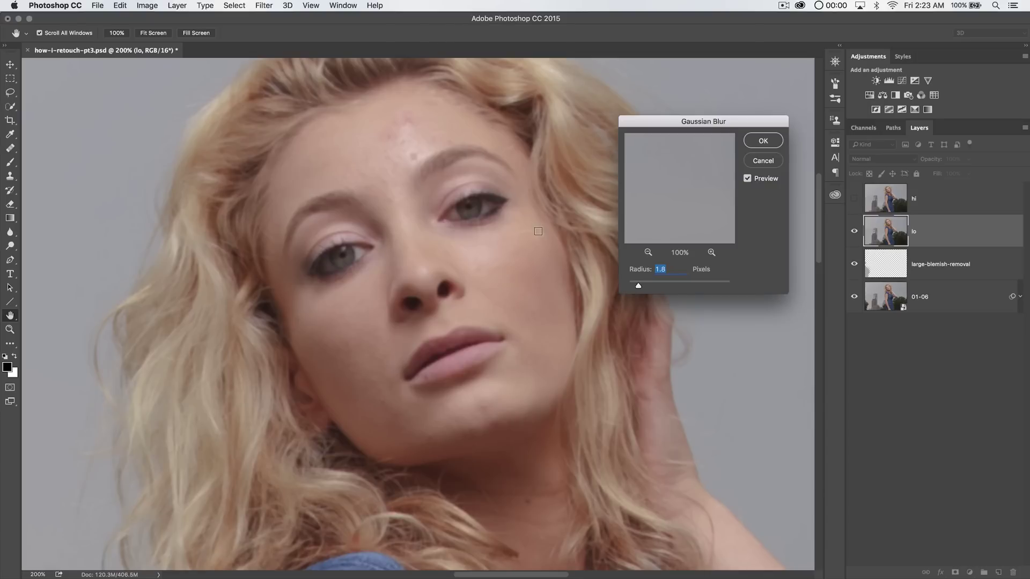
type("5")
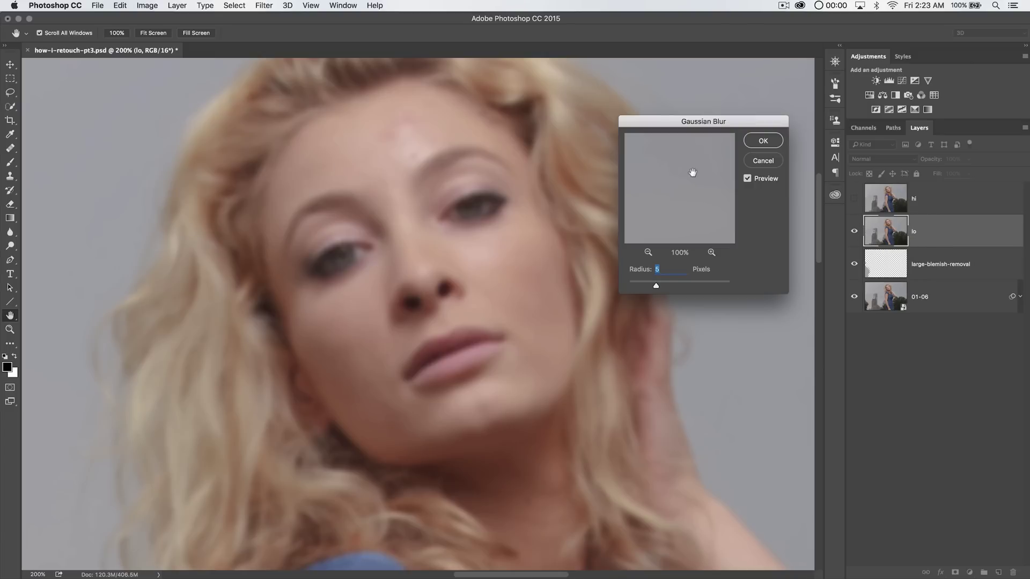
left_click(765, 144)
Show and select the hi layer, and open Apply Image for it.
left_click(855, 201)
left_click(889, 200)
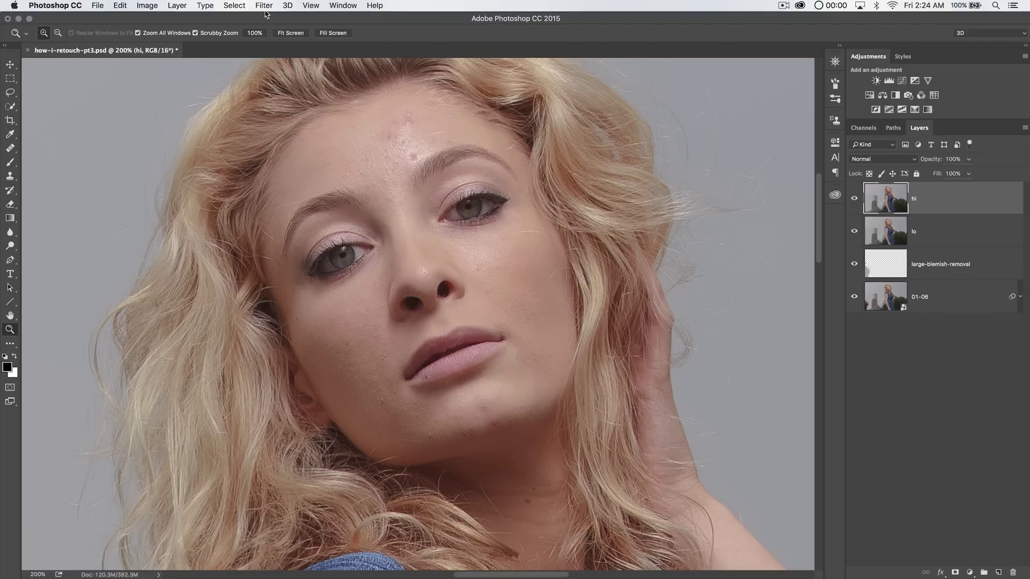
left_click(147, 6)
left_click(183, 171)
left_click_drag(375, 172, 652, 182)
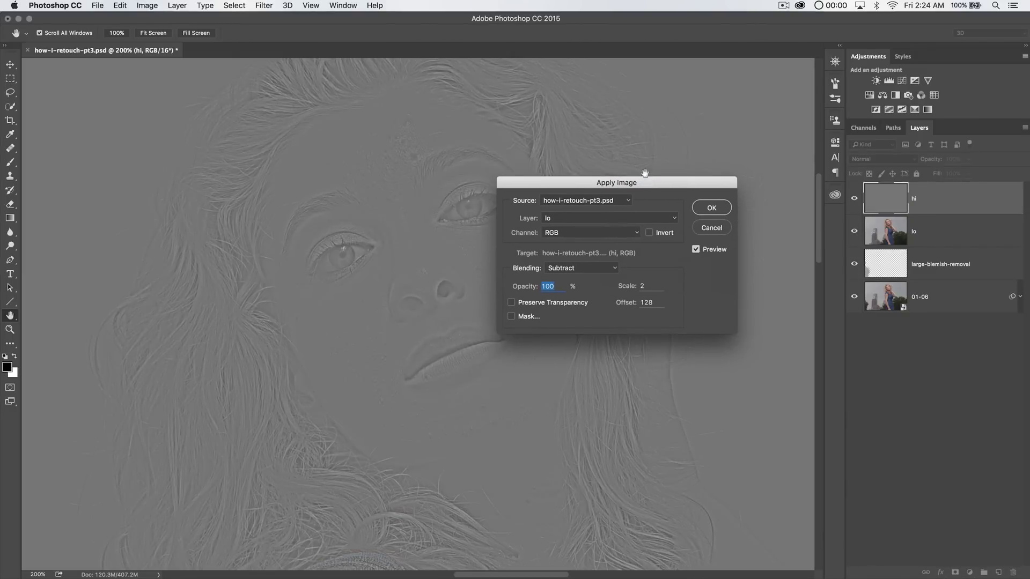
Set Apply Image to Multiply blending with Merged as the source layer.
left_click(596, 270)
left_click(578, 102)
left_click_drag(608, 186, 299, 180)
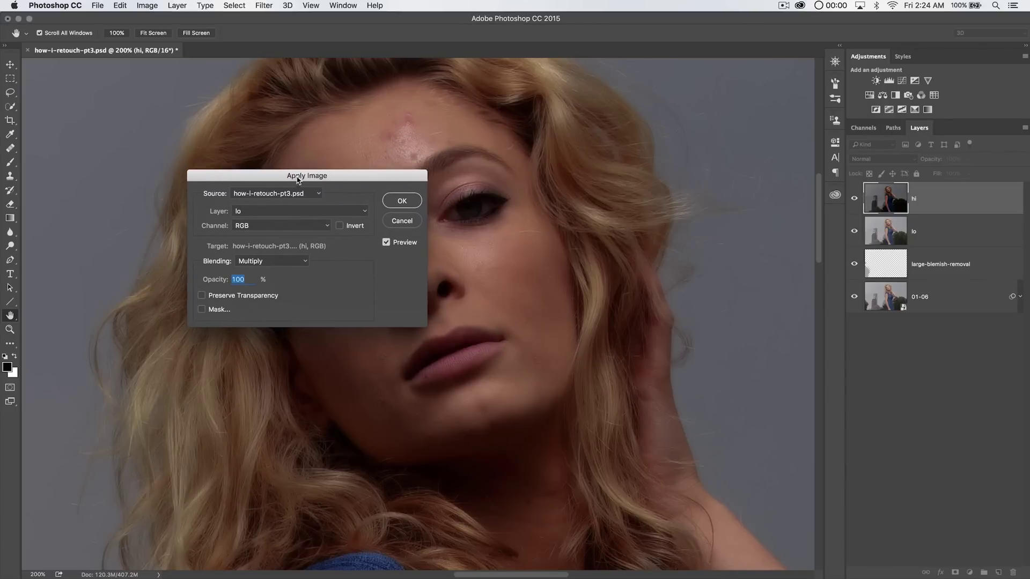
left_click(284, 211)
left_click(298, 186)
left_click_drag(302, 177, 218, 146)
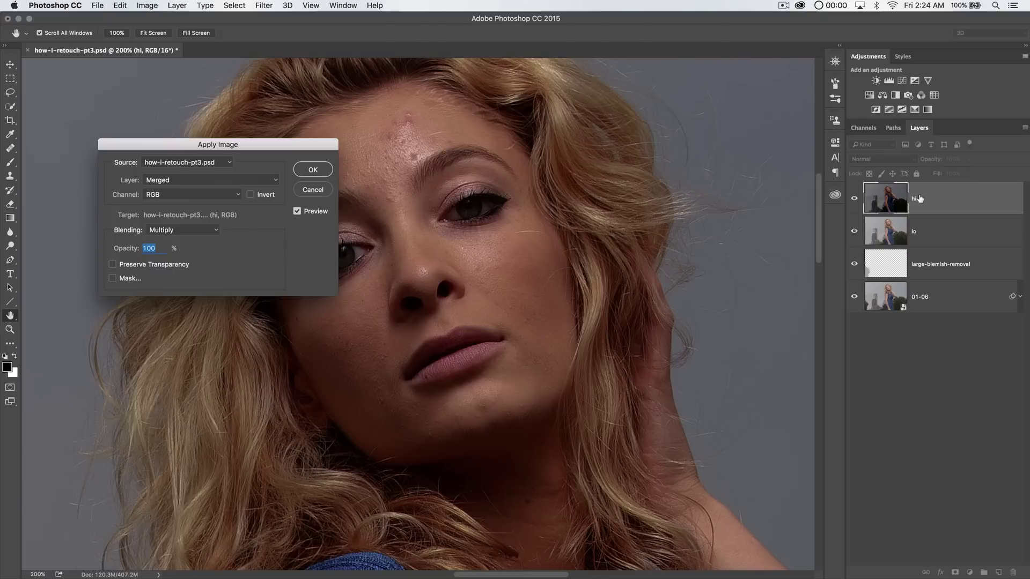
Choose lo as the Apply Image source layer and set the blending to Subtract.
left_click(185, 182)
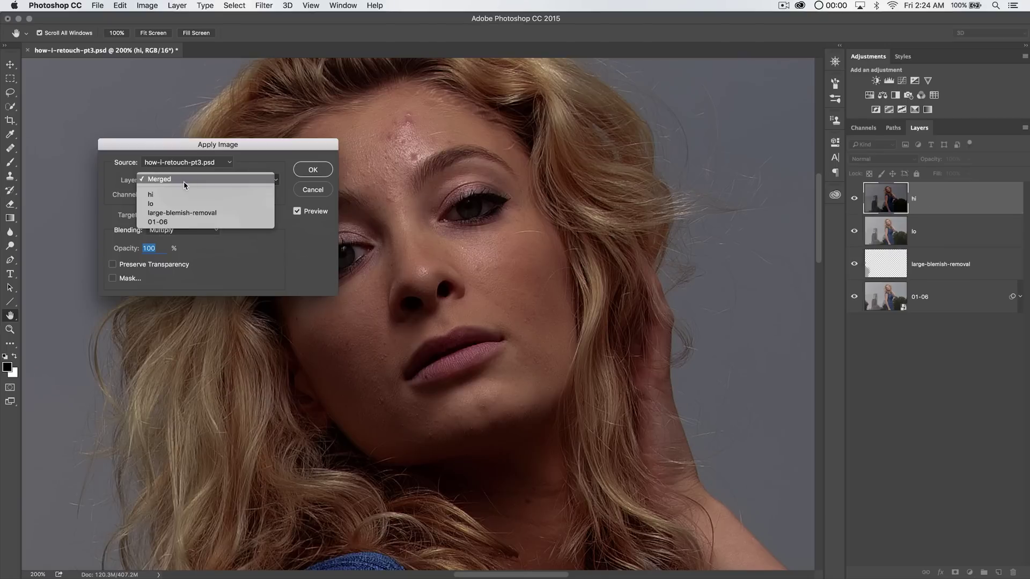
left_click(153, 204)
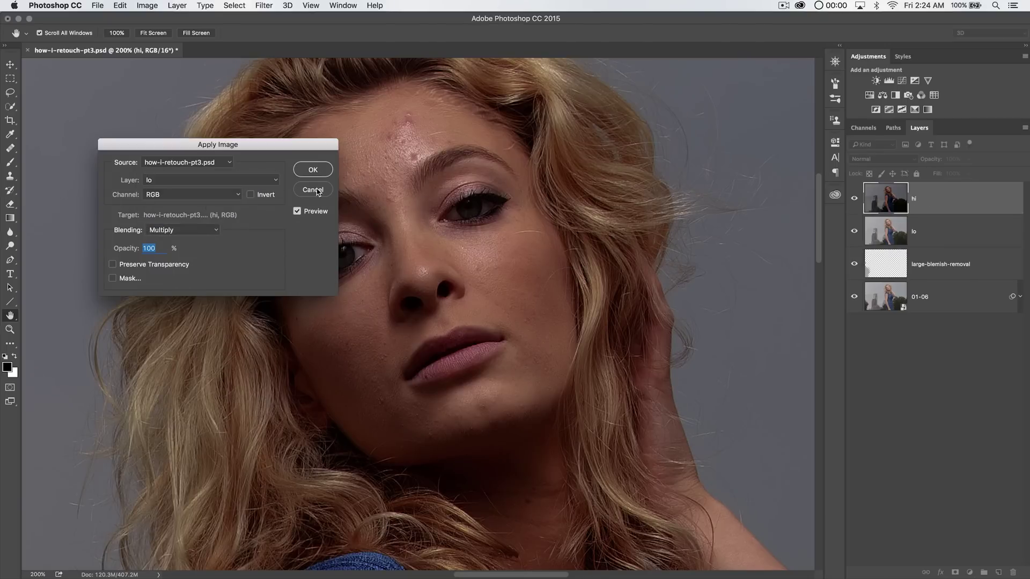
left_click_drag(262, 149, 294, 166)
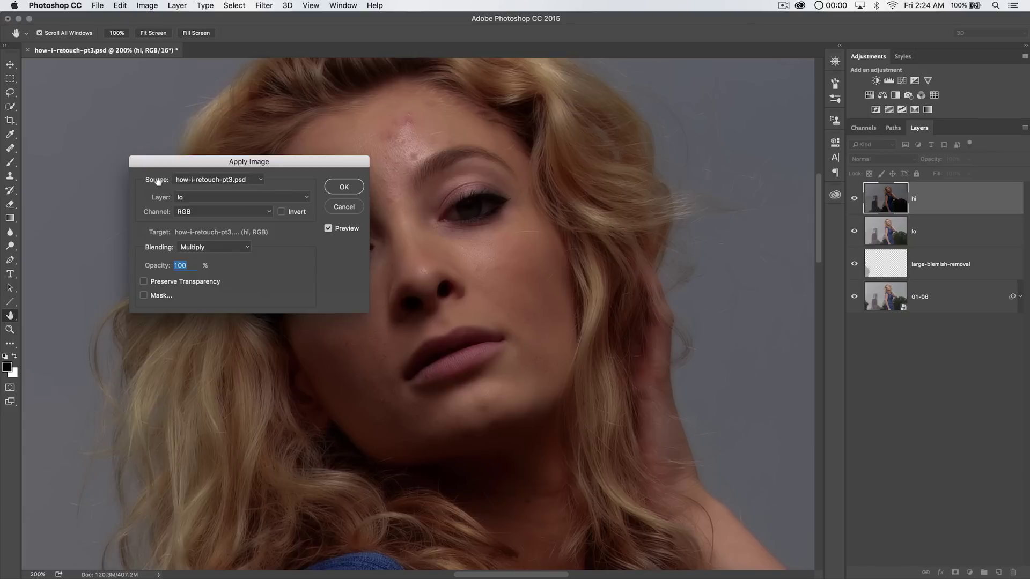
left_click(228, 252)
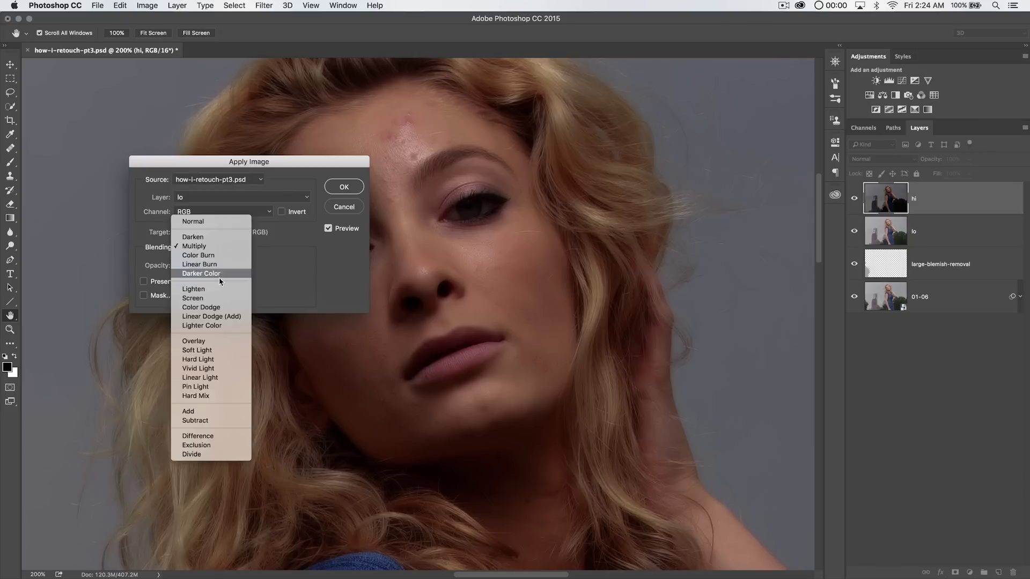
left_click(223, 421)
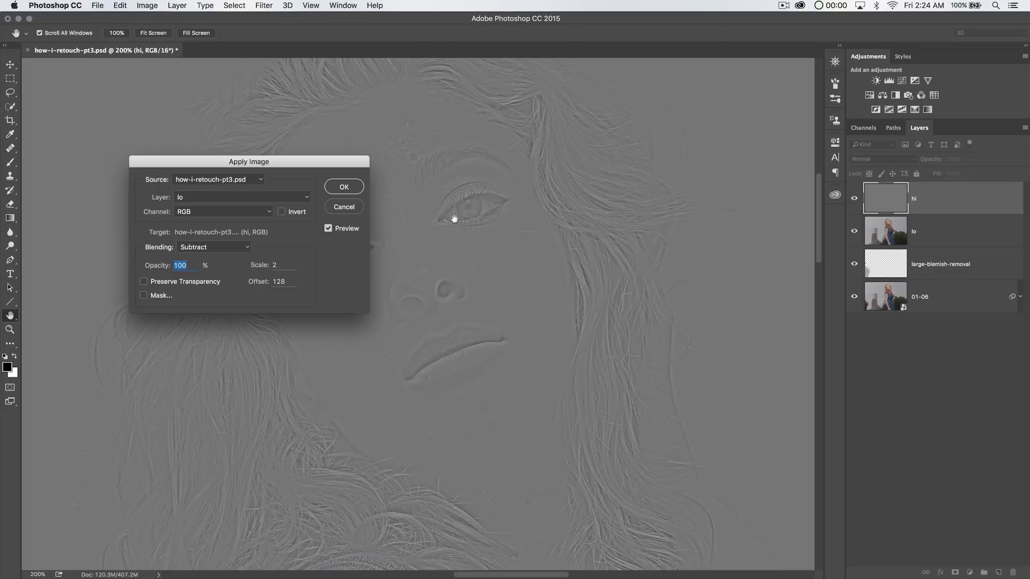
Invert the lo source, change the blending to Add with scale 2 and offset 0, and apply it to the hi layer.
left_click(283, 212)
left_click(215, 246)
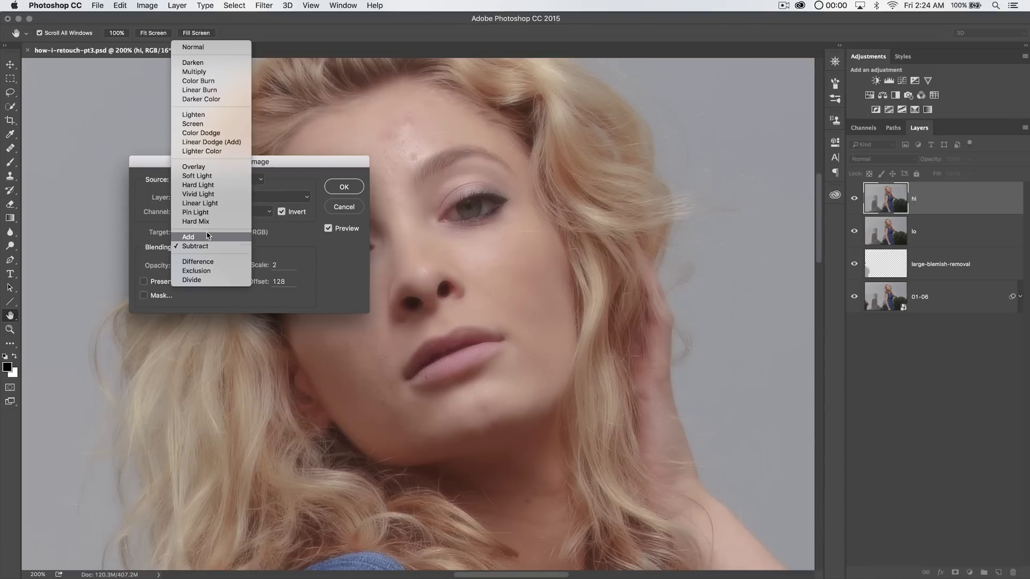
left_click(207, 237)
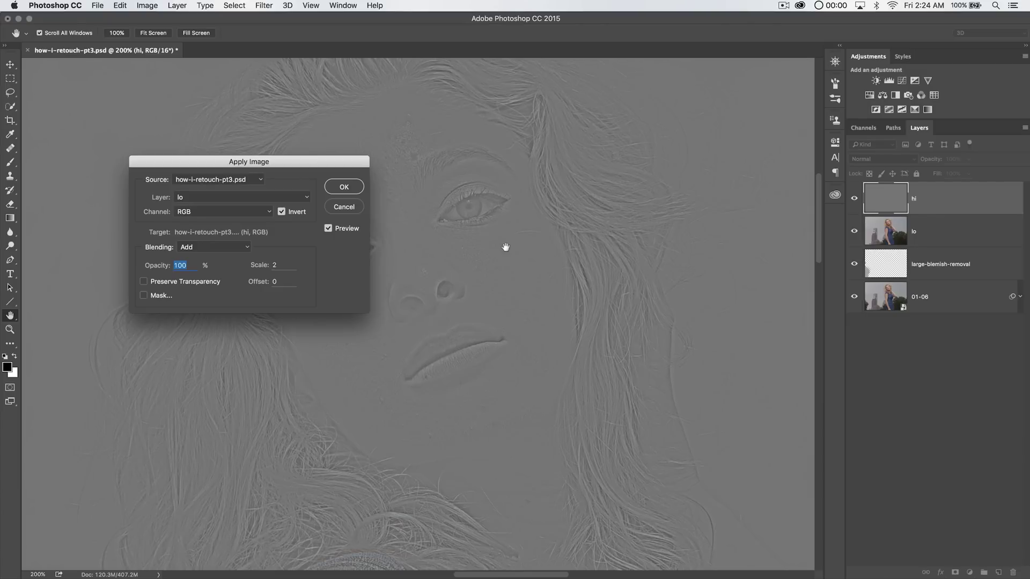
left_click_drag(247, 161, 243, 154)
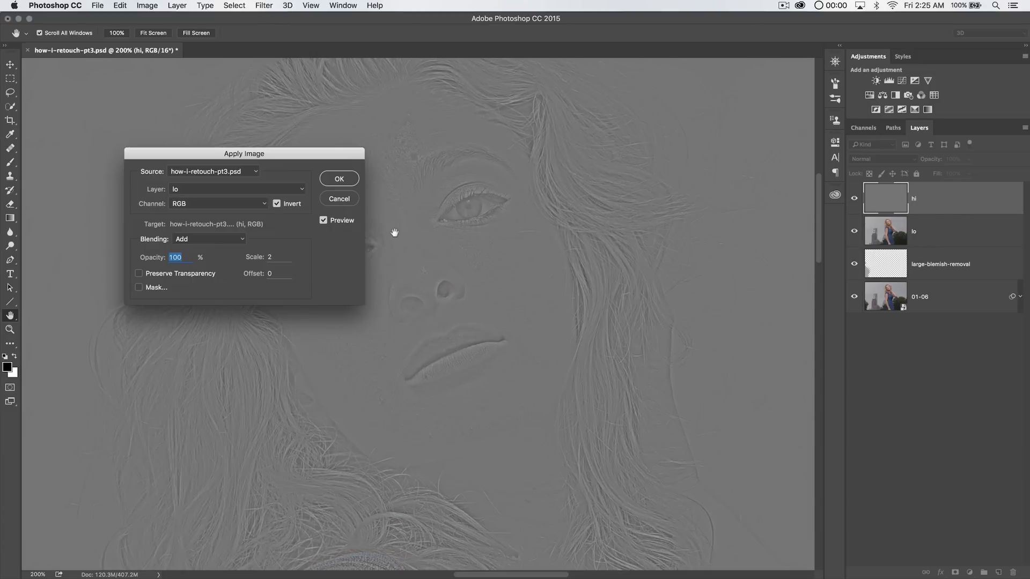
left_click_drag(286, 157, 248, 176)
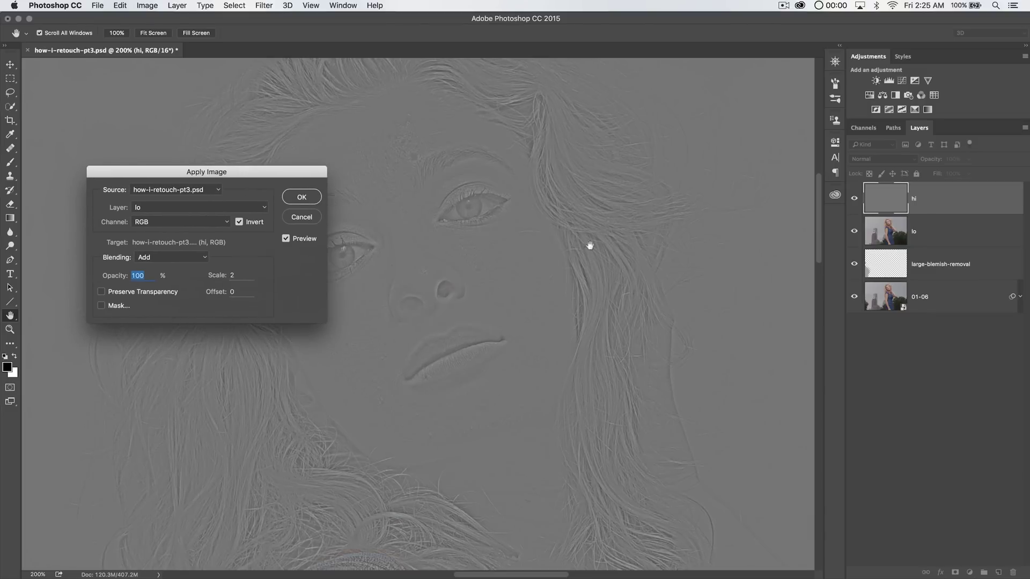
left_click_drag(230, 170, 293, 162)
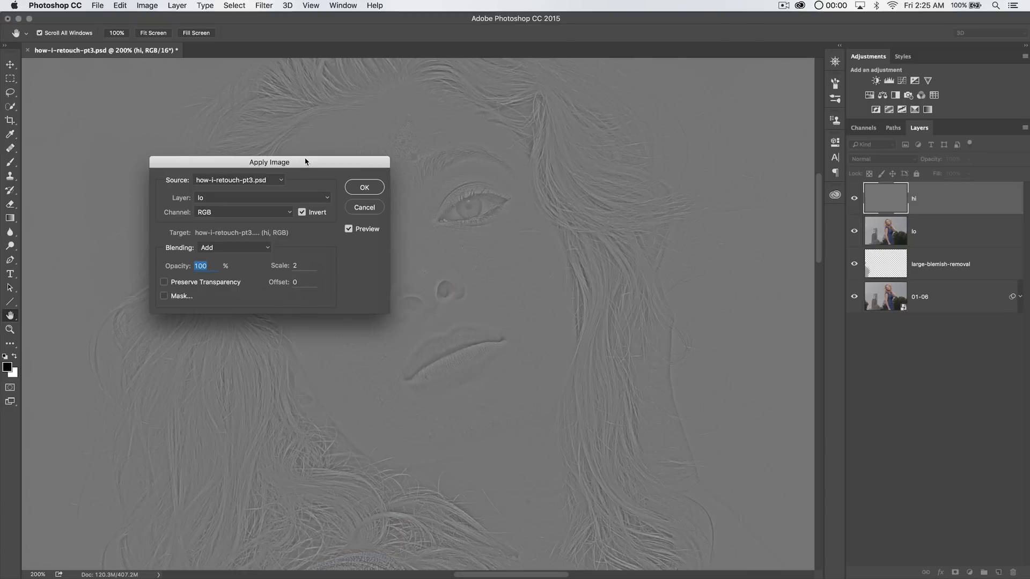
left_click_drag(310, 163, 301, 144)
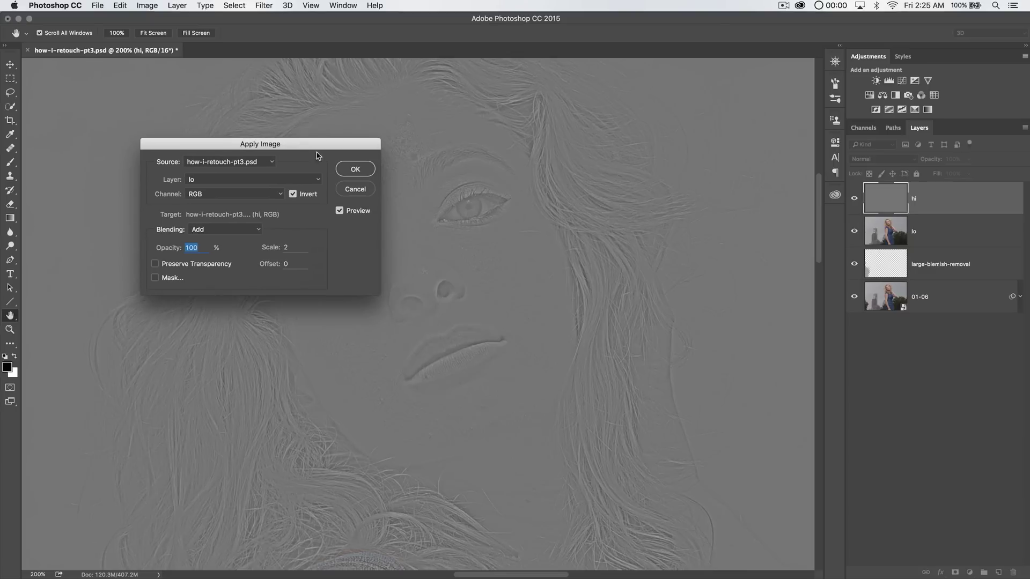
left_click(355, 170)
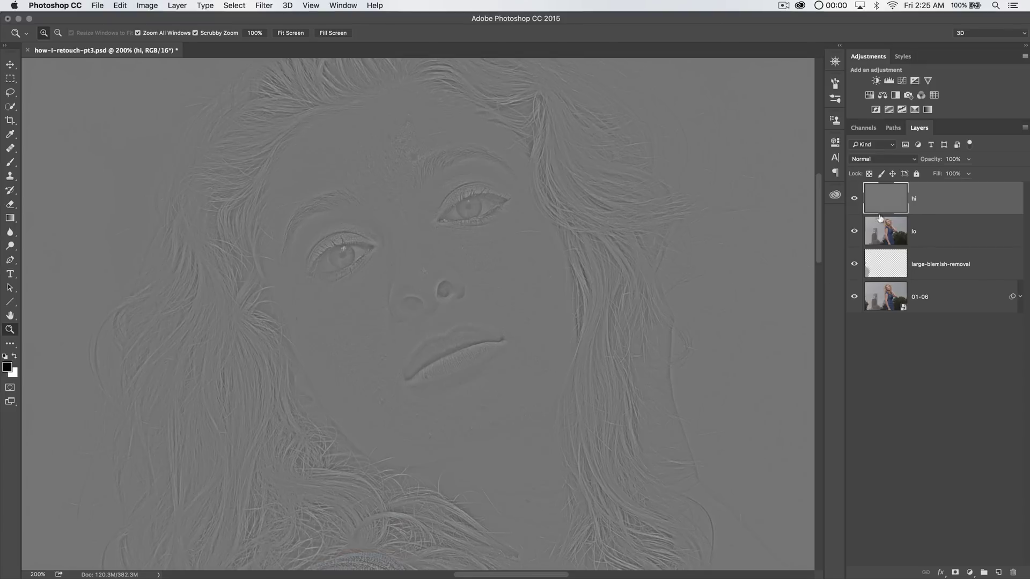
Switch the hi layer's visibility on and off to compare its detail with the blurred lo layer.
left_click(853, 201)
left_click(853, 202)
left_click(853, 202)
left_click(853, 202)
left_click(854, 198)
left_click(888, 237)
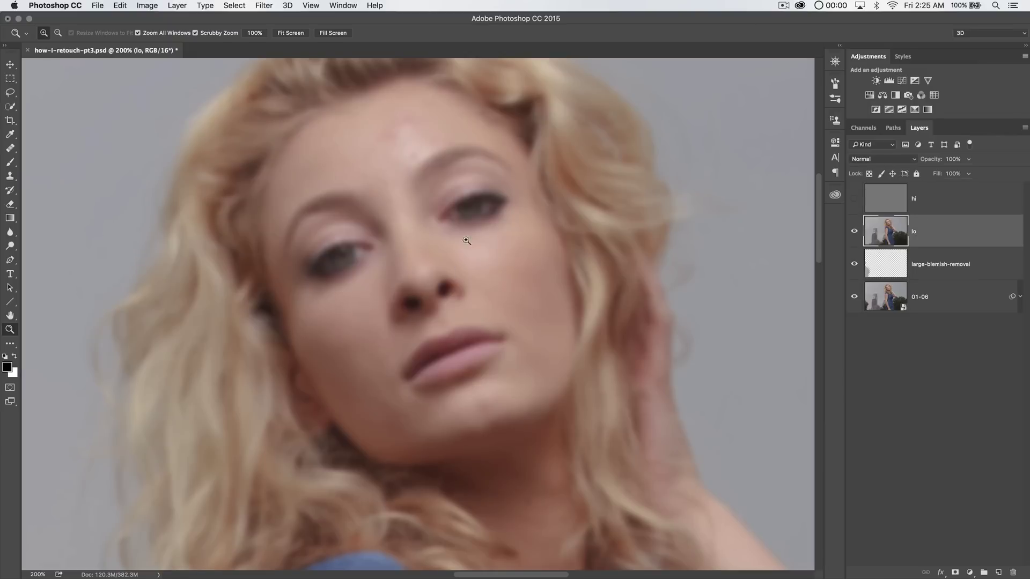
Show and select the hi layer and set its blend mode to Linear Light.
left_click(854, 200)
left_click(898, 201)
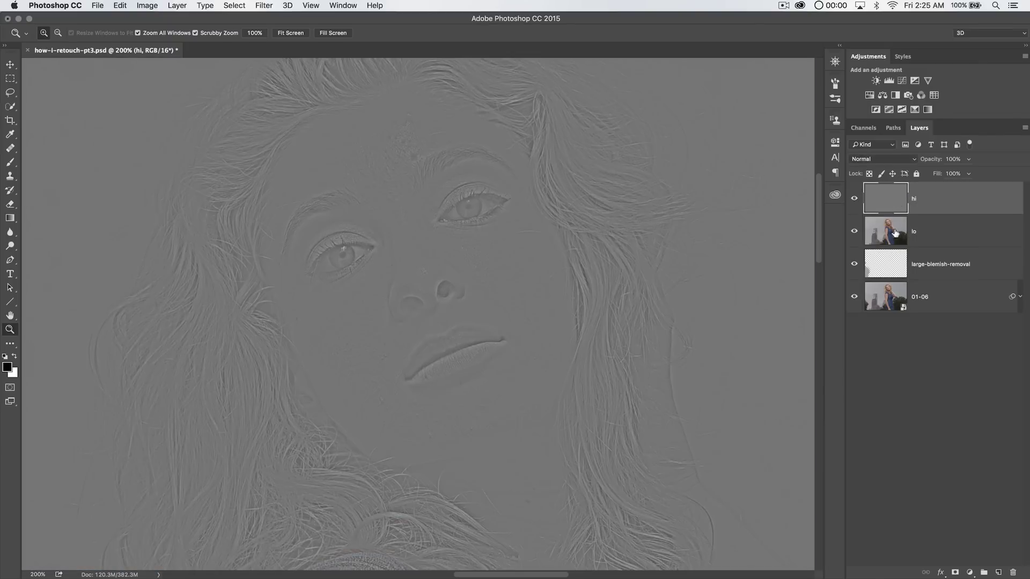
left_click(885, 160)
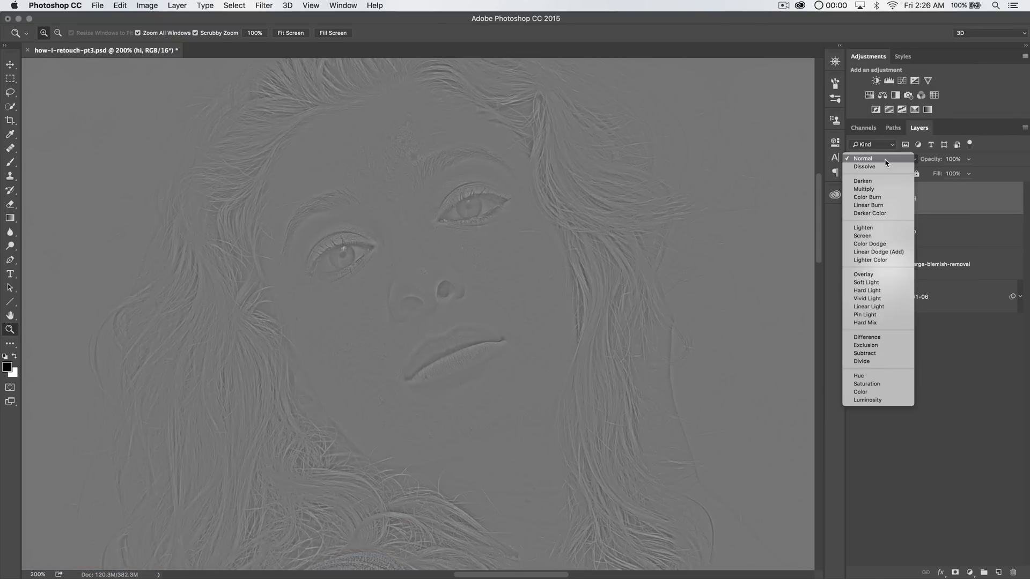
left_click(873, 306)
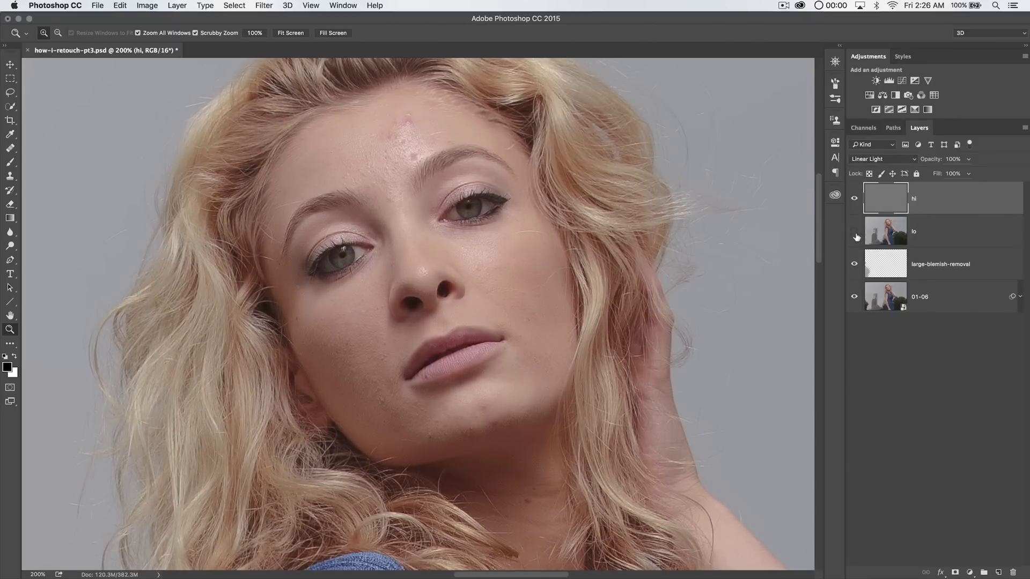
Compare the image with the hi and lo layers hidden and shown, leaving both visible and the hi layer selected.
left_click(854, 201)
left_click(854, 198)
left_click(854, 231)
left_click(936, 244)
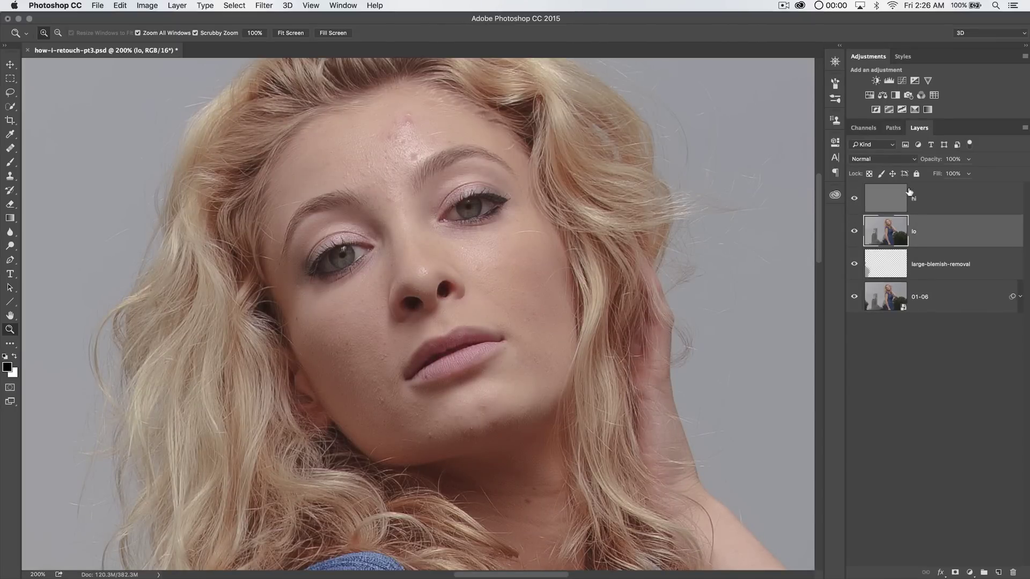
left_click(943, 201)
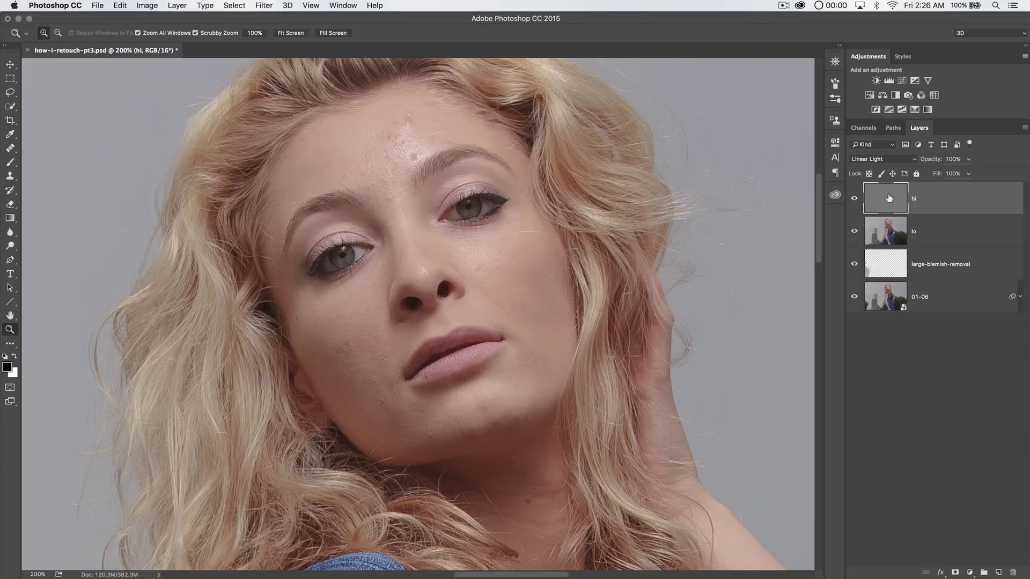
Select the hi layer and set the Healing Brush to sample from the current layer for retouching the lower face.
left_click(891, 237)
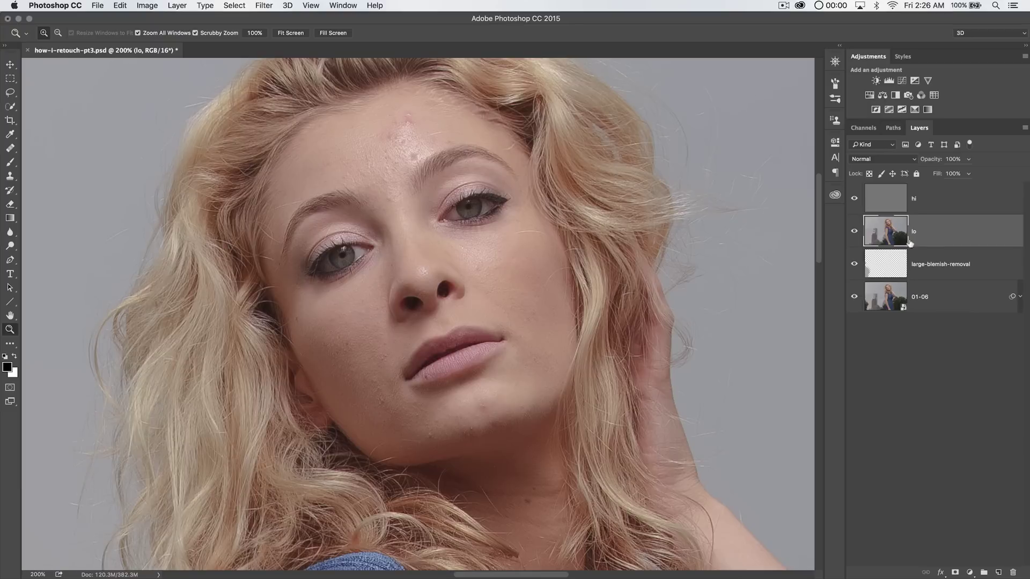
left_click(944, 206)
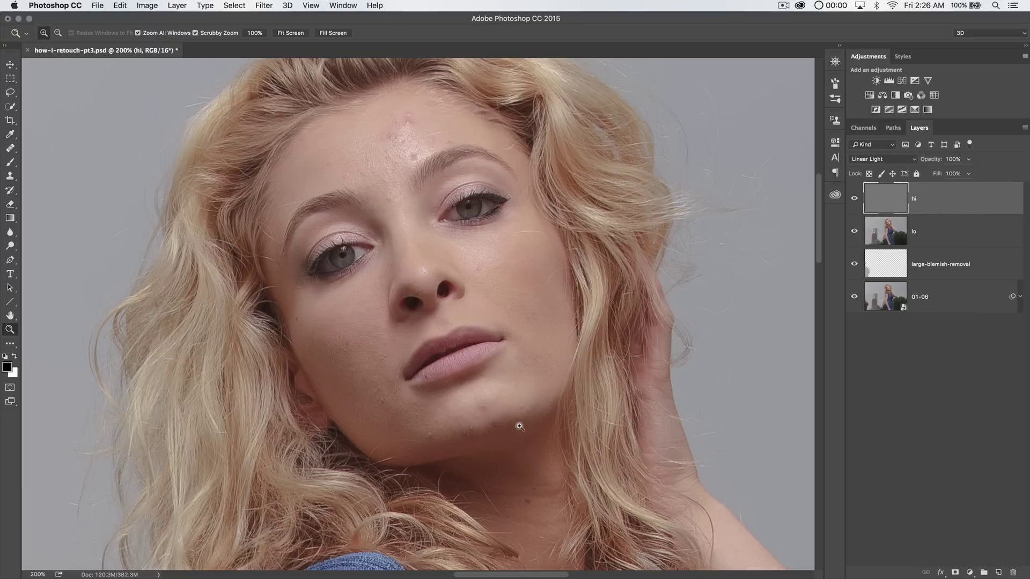
left_click(402, 169)
scroll(499, 172, "down", 5)
scroll(403, 227, "down", 3)
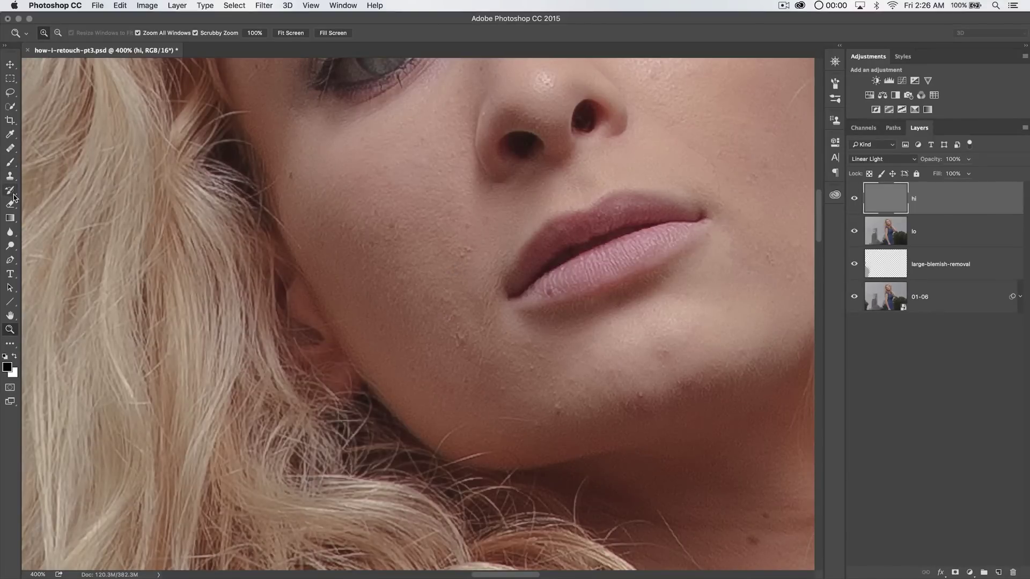
left_click(10, 148)
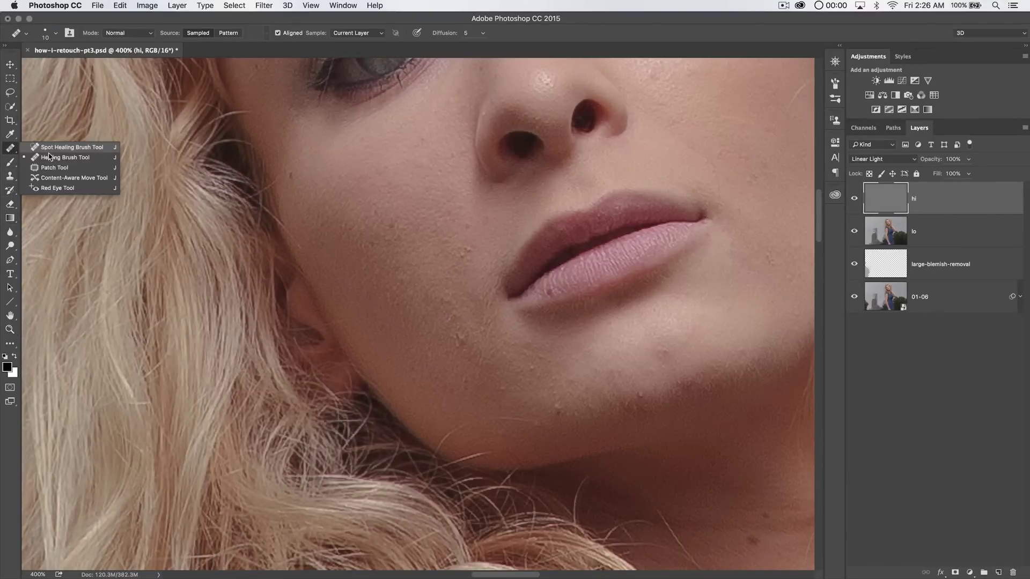
left_click(78, 159)
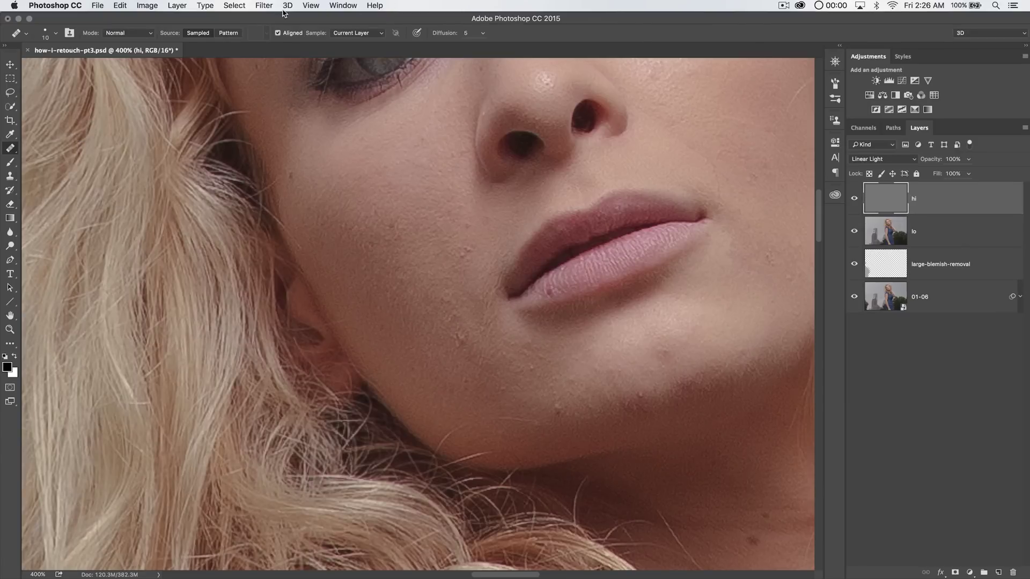
left_click(360, 33)
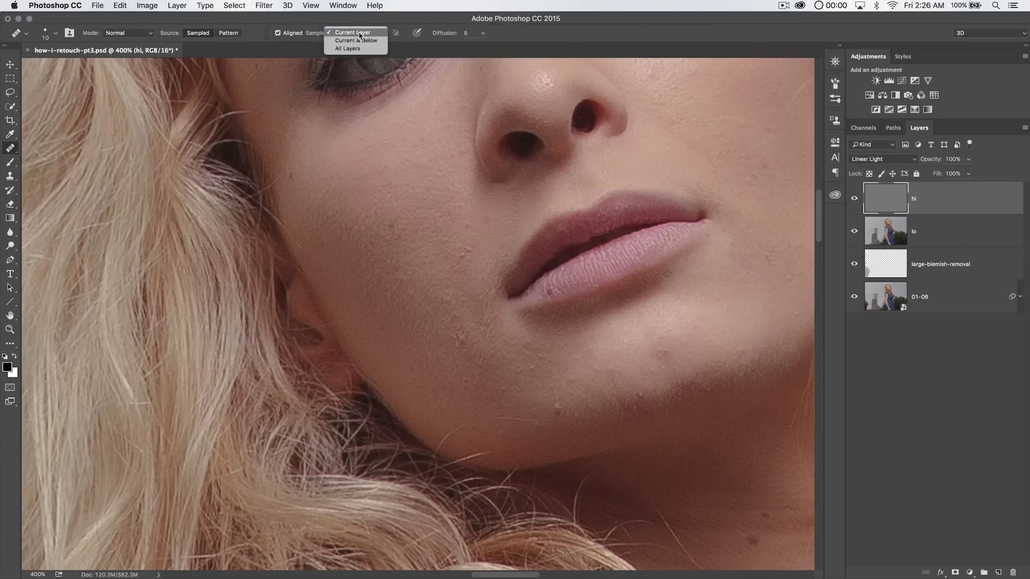
left_click(354, 32)
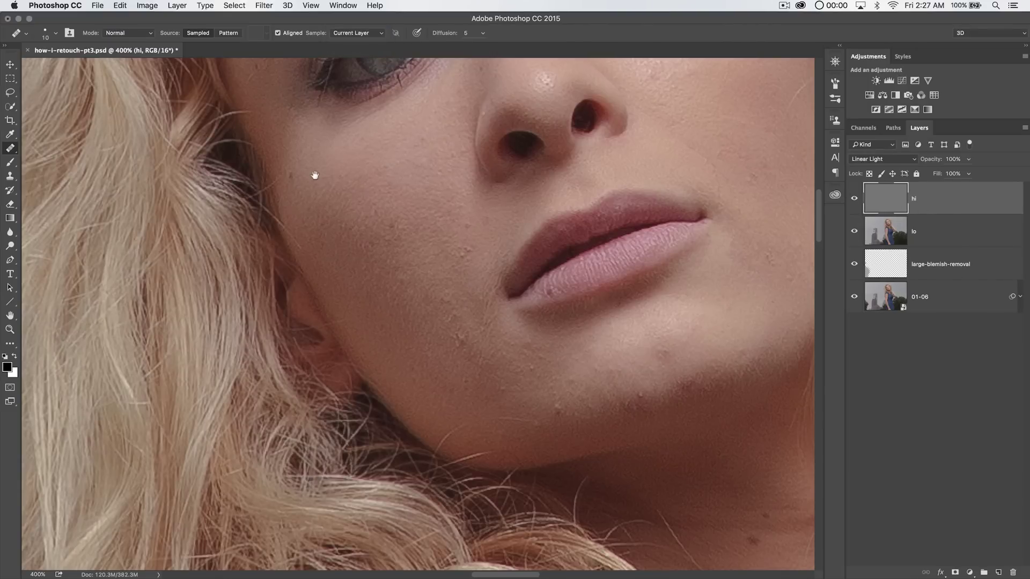
Heal the mole and small blemishes on the cheek beside the nose with a 10 px Healing Brush, sampling clean skin nearby.
left_click_drag(315, 175, 346, 195)
right_click(387, 181)
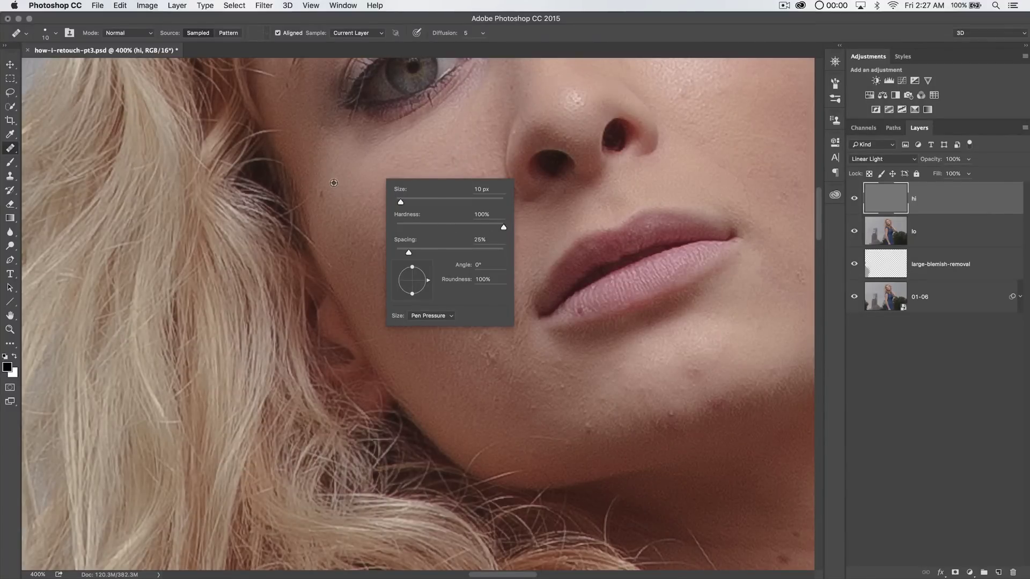
left_click(329, 187, "alt")
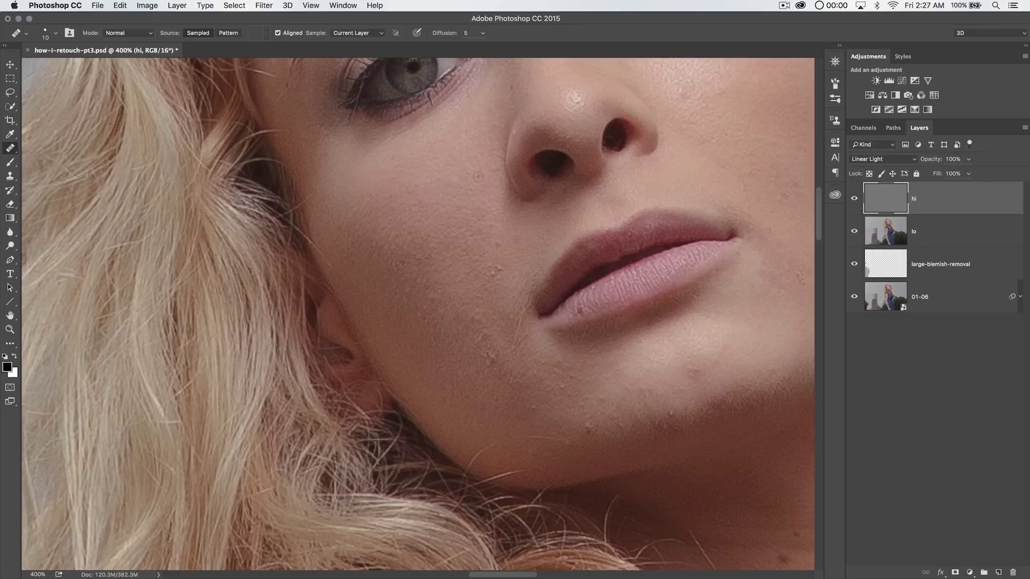
left_click(470, 200, "alt")
key("alt")
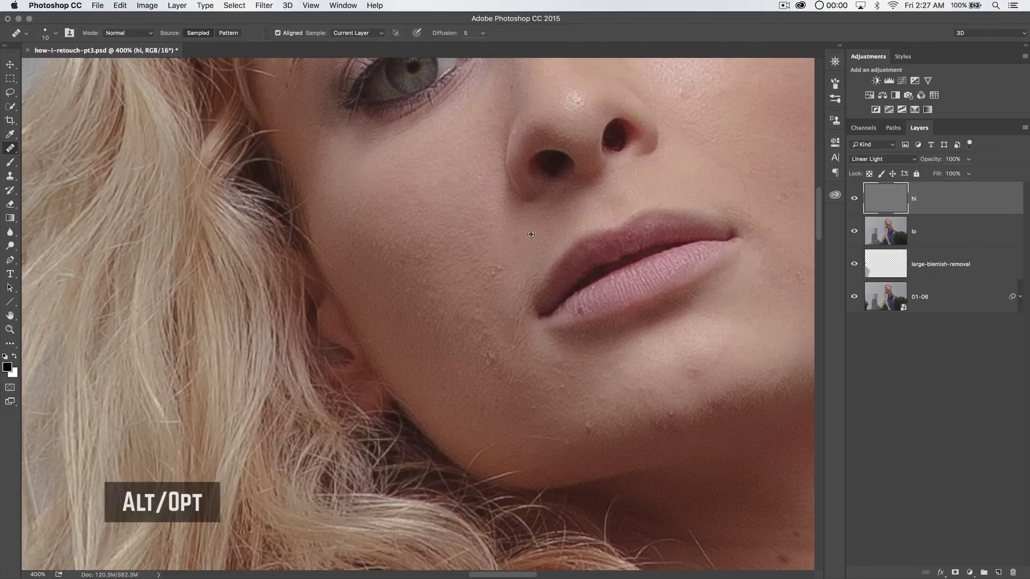
left_click(544, 220, "alt")
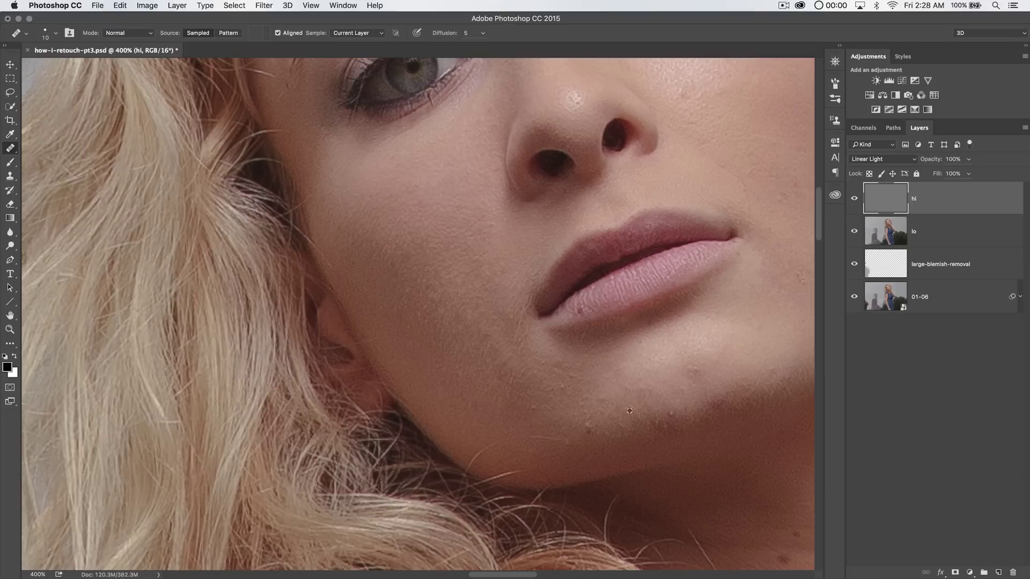
Heal the small bumps and blemishes along the chin on the hi layer.
left_click(671, 413)
scroll(532, 157, "down", 2)
scroll(583, 387, "up", 2)
scroll(673, 213, "up", 4)
scroll(672, 214, "right", 3)
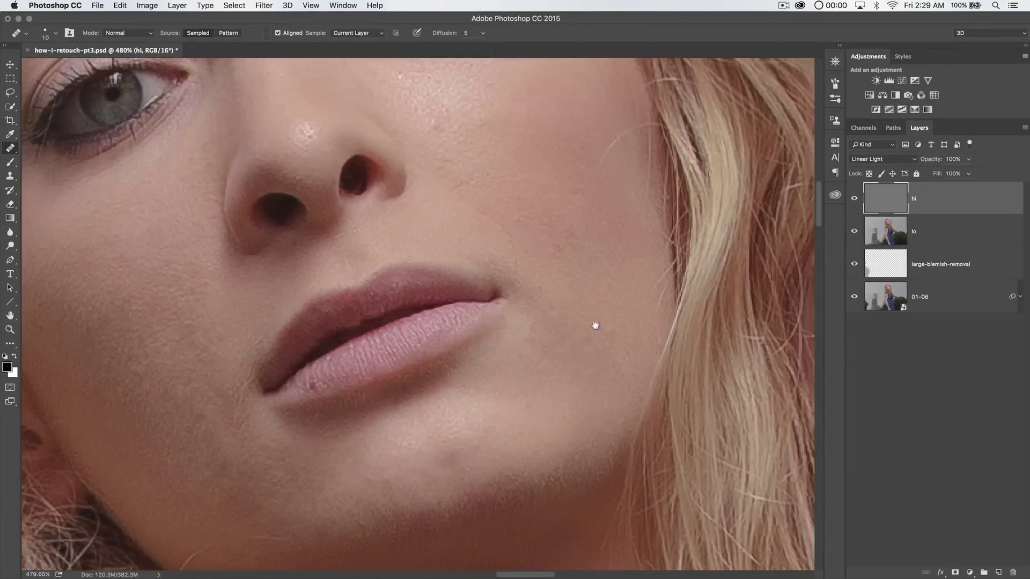
scroll(470, 236, "up", 3)
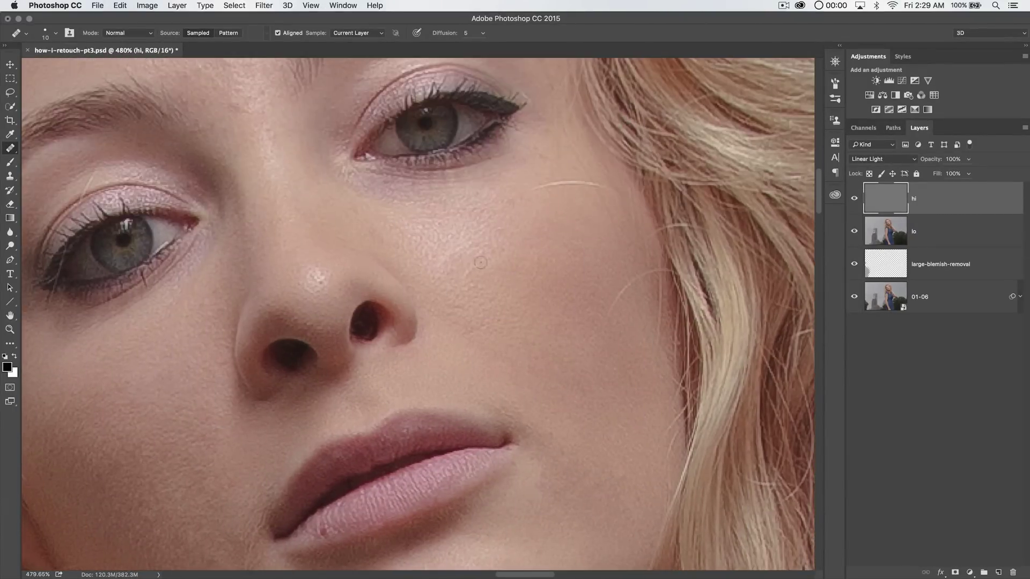
Heal the blemishes and rough texture on the forehead between the hairline and the eyebrows on the hi layer.
scroll(469, 295, "left", 8)
scroll(448, 163, "up", 5)
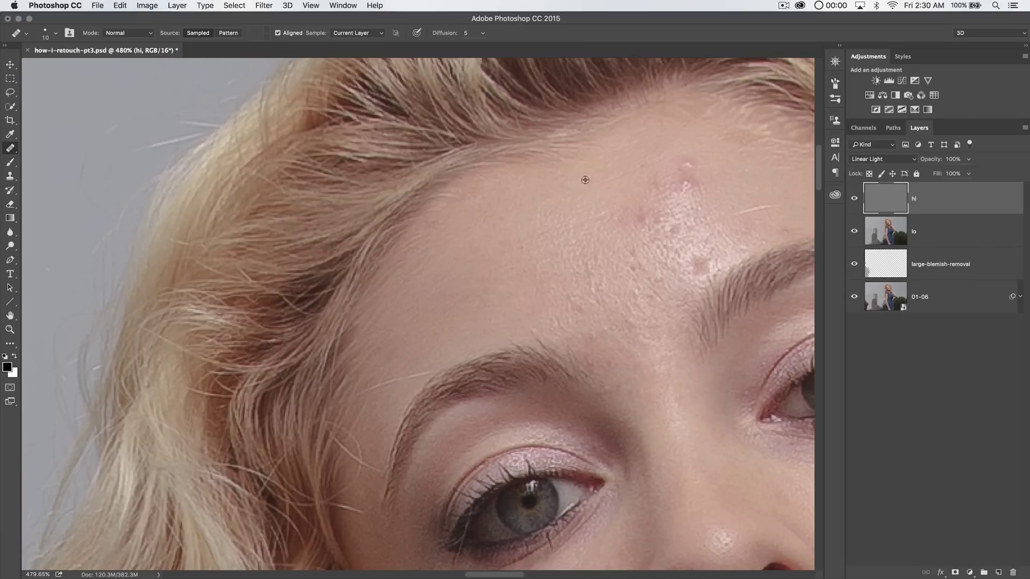
scroll(761, 195, "right", 4)
scroll(761, 195, "up", 1)
left_click(487, 217)
left_click(447, 255)
left_click(506, 299)
left_click(500, 264)
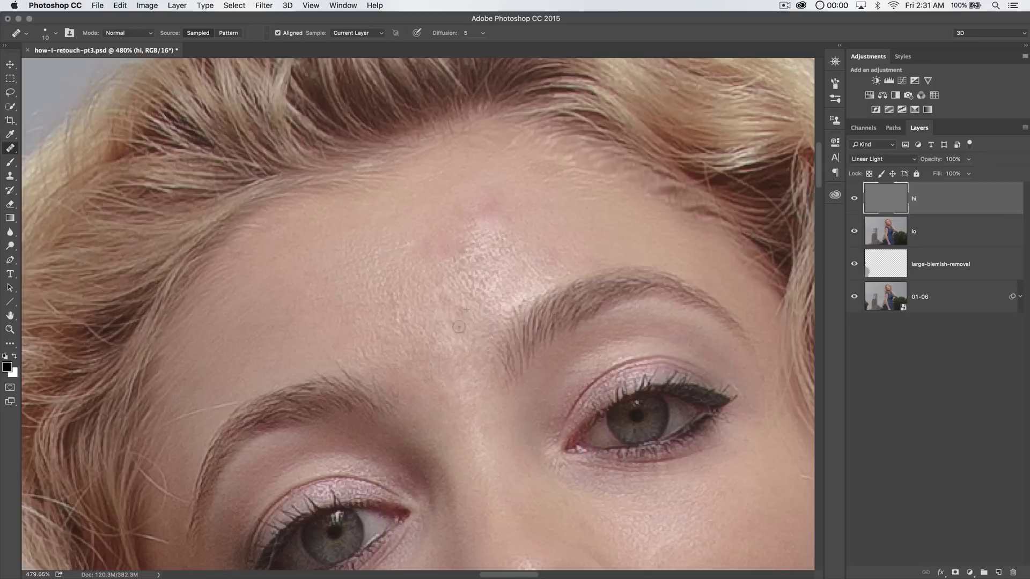
left_click(449, 258)
Switch to the Clone Stamp on the lo layer for the forehead's tone, and return to the Healing Brush on the hi layer.
key("alt+bracketleft")
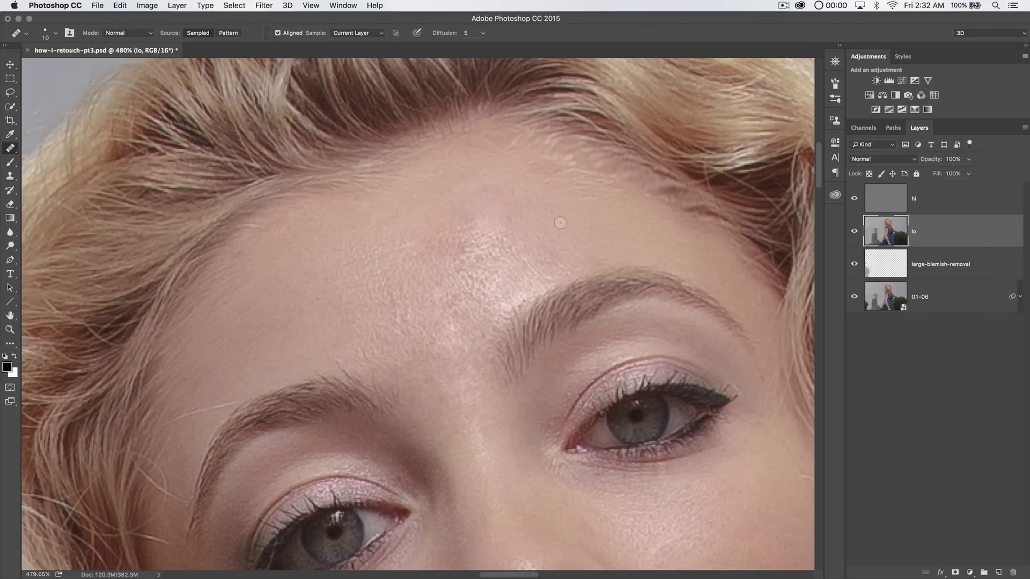
key("s")
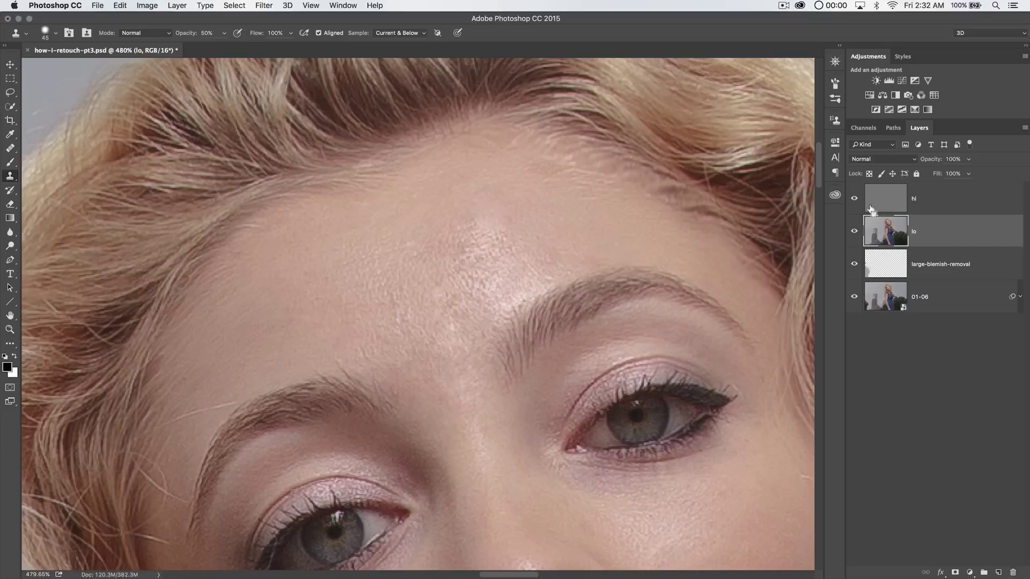
left_click(80, 210)
key("j")
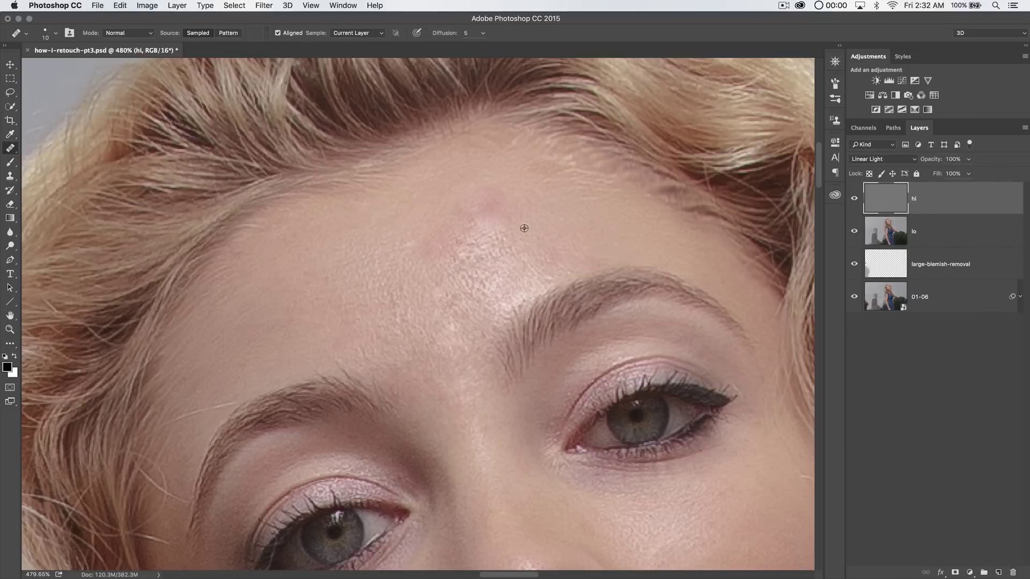
Sample clean forehead skin, enlarge the Healing Brush, and heal the remaining forehead texture on the hi layer.
left_click(539, 208, "alt")
key("bracketright")
key("bracketright")
key("bracketright")
left_click_drag(352, 319, 361, 296)
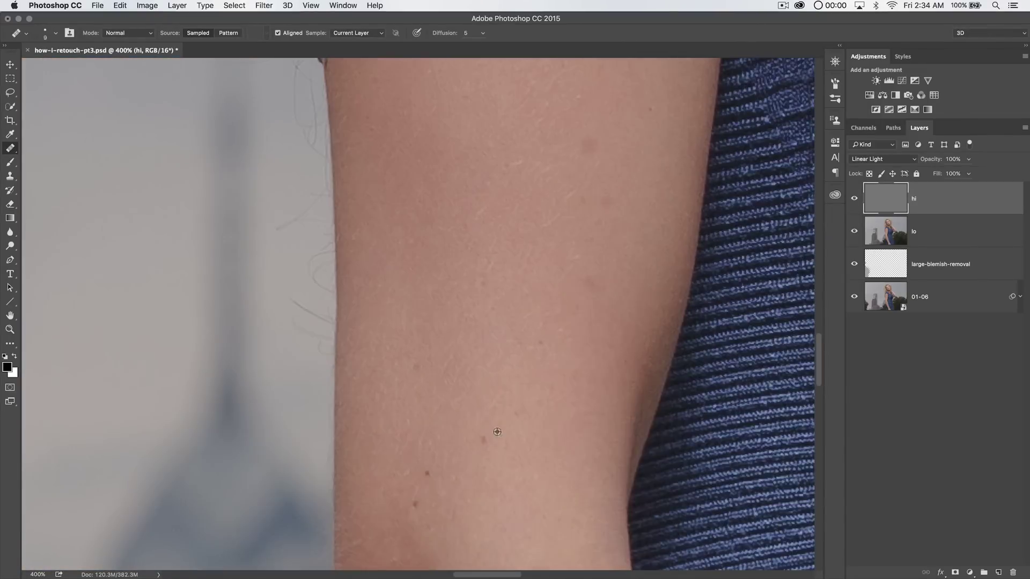
Switch to the Clone Stamp on the lo layer for the arm's spots, and return to the Healing Brush on the hi layer.
key("alt+bracketleft")
key("s")
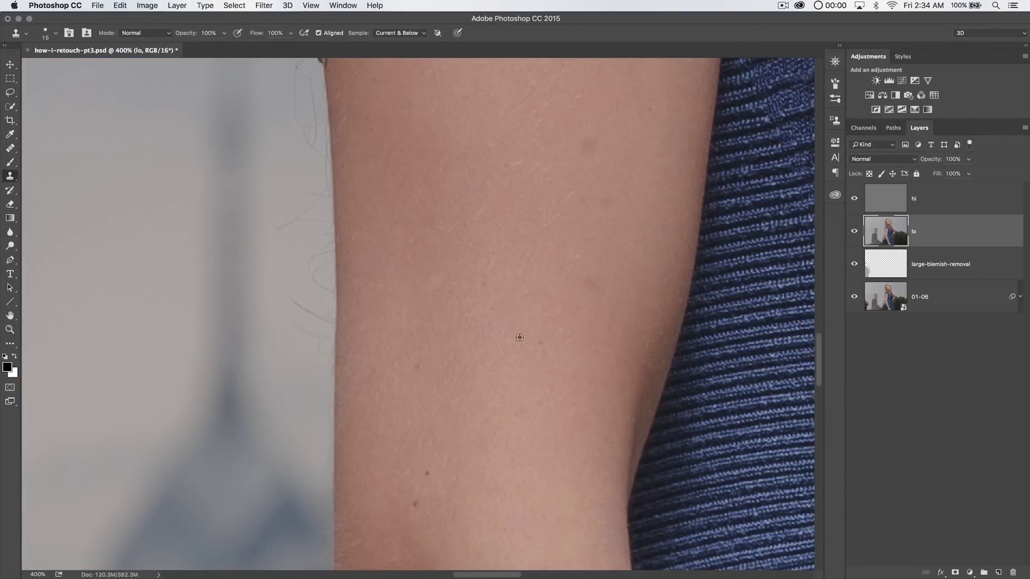
key("j")
key("alt+bracketright")
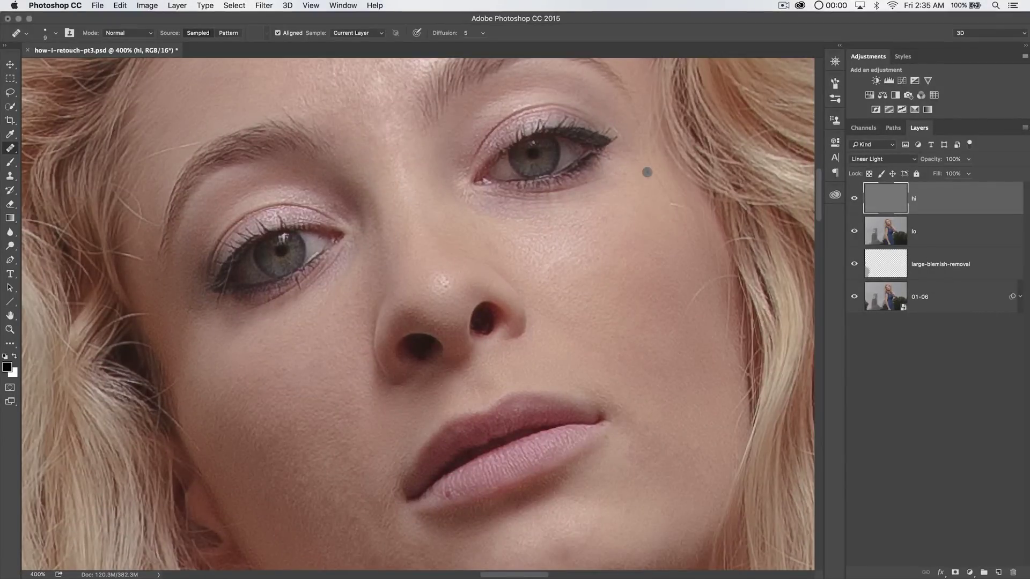
Review the healed face and arm at 200% and select the lo layer.
key("super+minus")
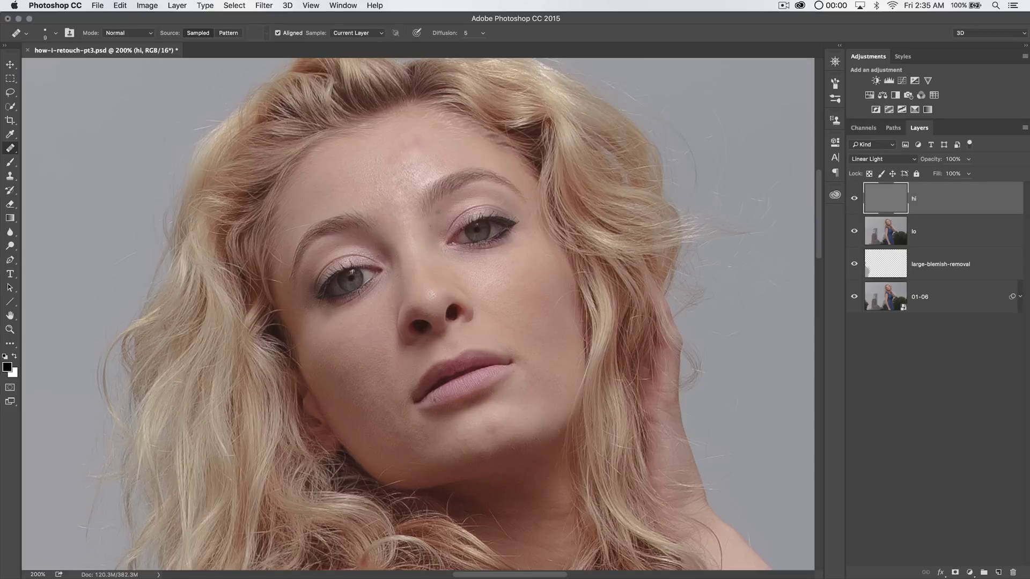
left_click_drag(454, 358, 519, 147)
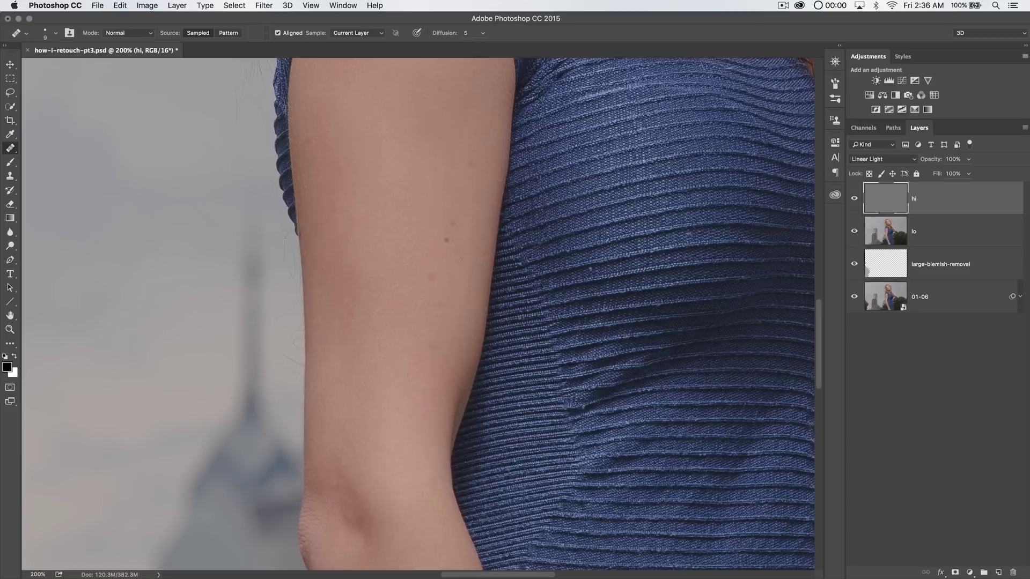
left_click(920, 236)
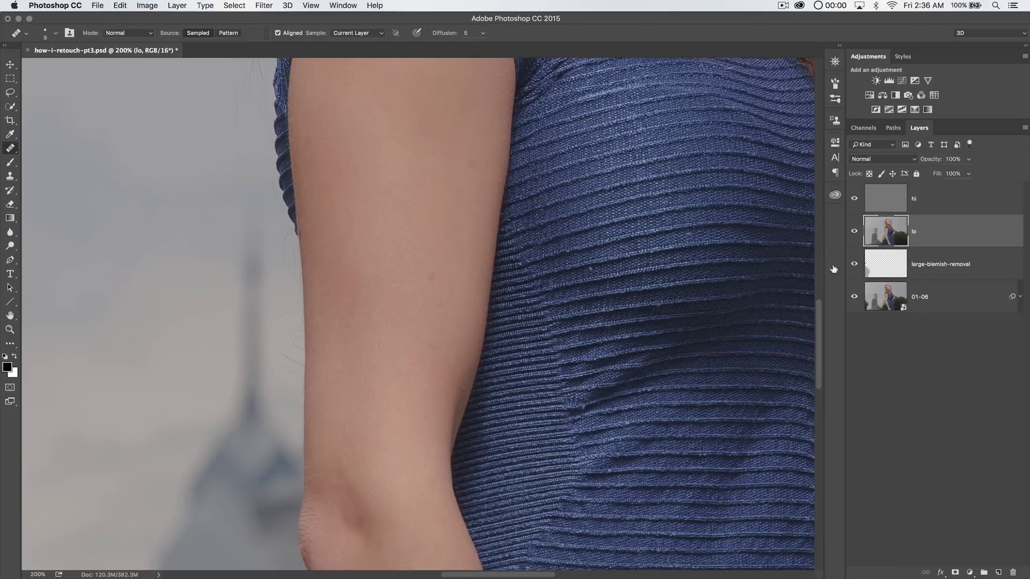
mouse_move(478, 170)
left_mouse_down()
mouse_move(462, 252)
mouse_move(430, 301)
mouse_move(428, 368)
mouse_move(430, 349)
left_mouse_up()
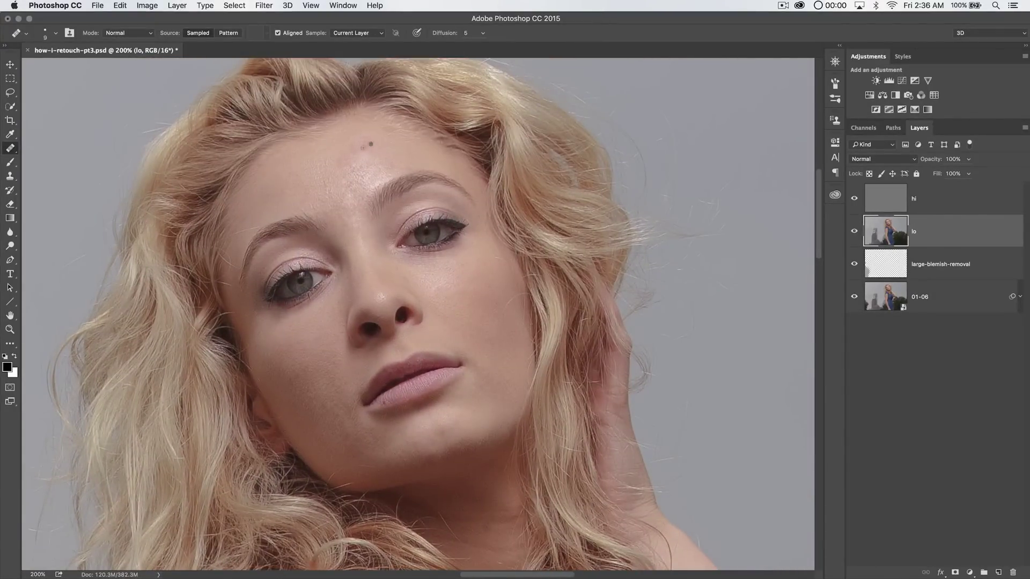
left_click_drag(365, 328, 493, 158)
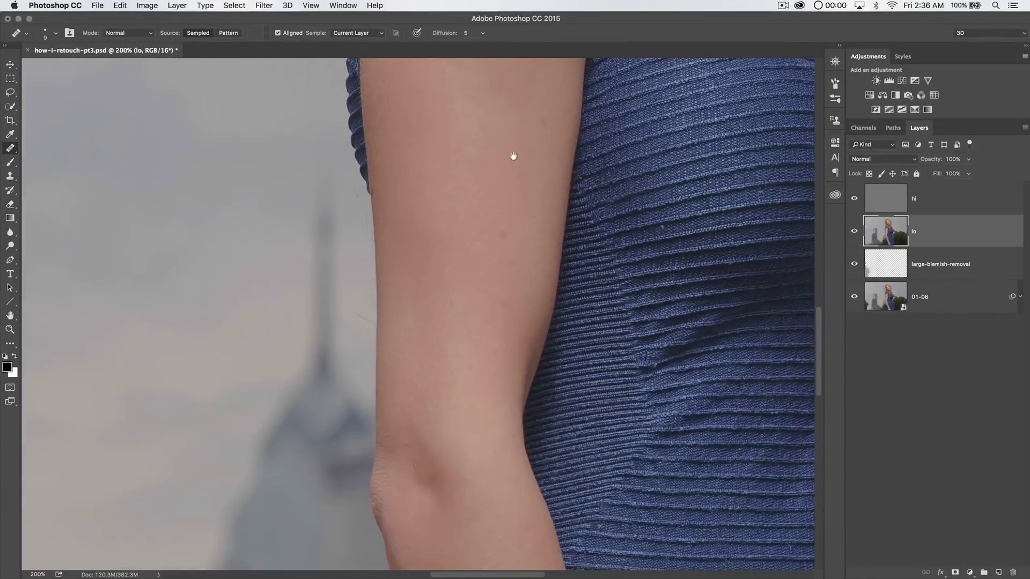
Try adding a blank layer above the lo layer, and undo it.
left_click(998, 572)
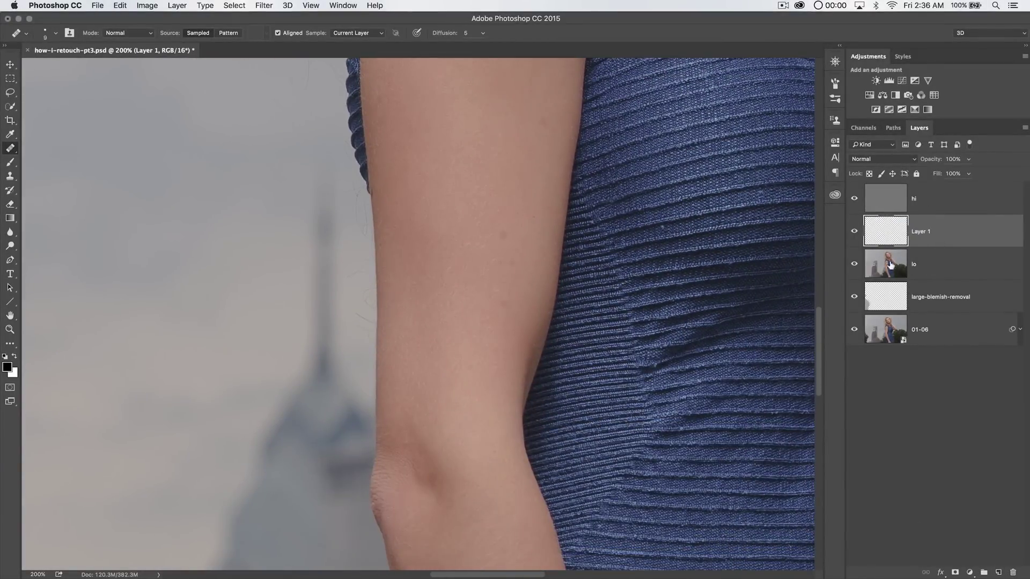
key("ctrl+z")
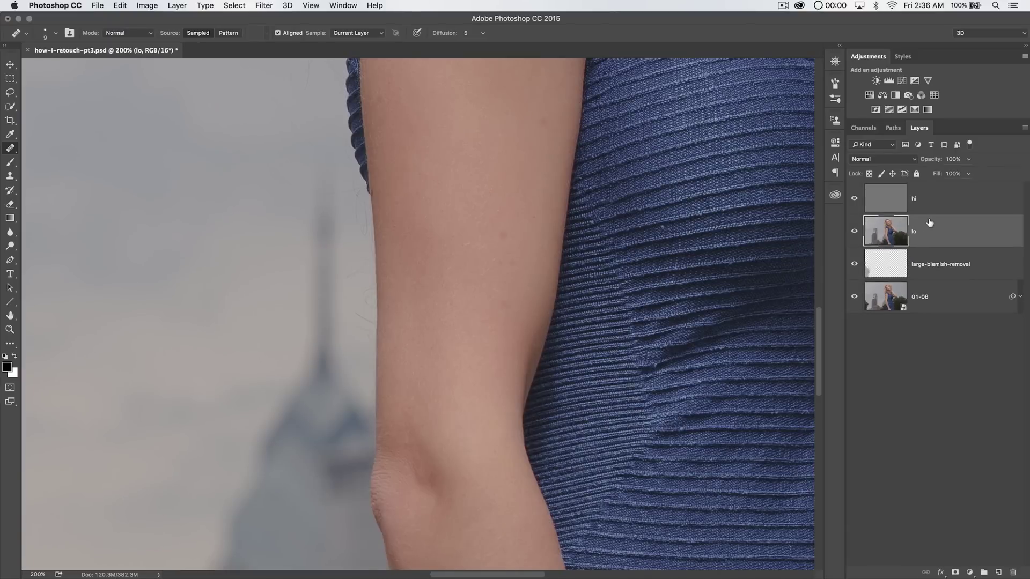
Set the Clone Stamp to sample only the current layer for retouching the upper arm on the lo layer.
left_click_drag(464, 144, 483, 264)
left_click_drag(474, 96, 492, 288)
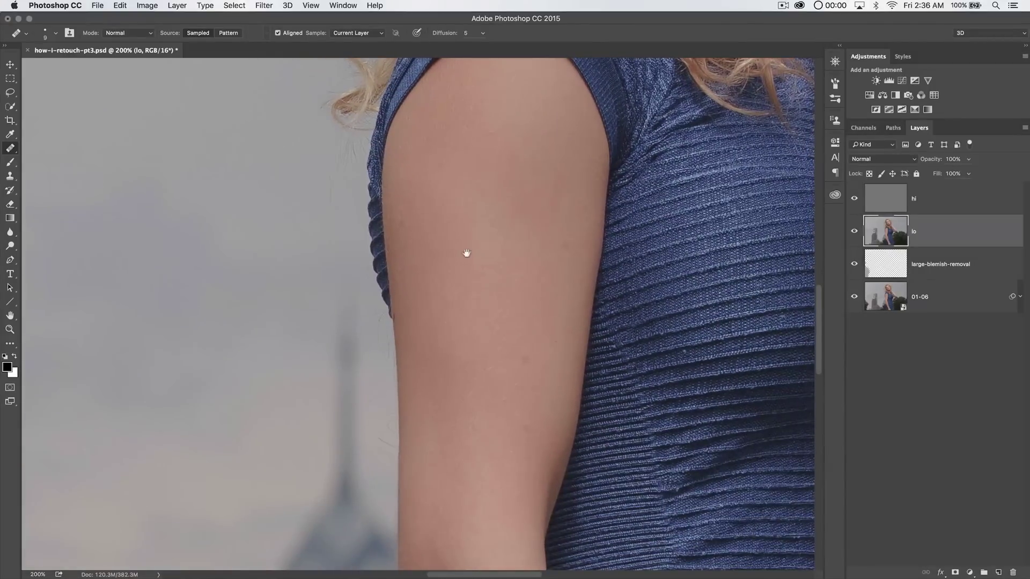
key("z")
left_click(404, 223)
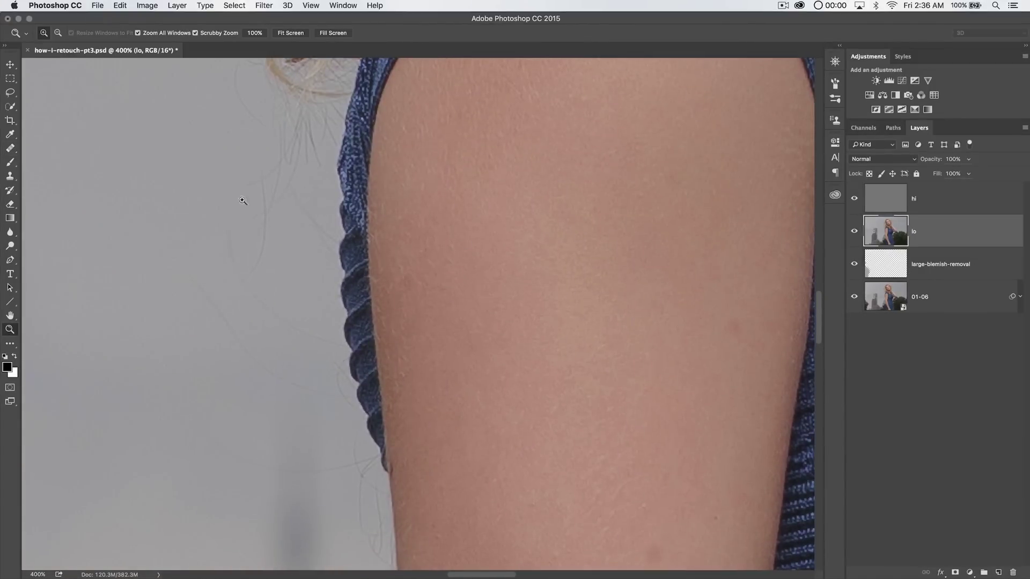
key("s")
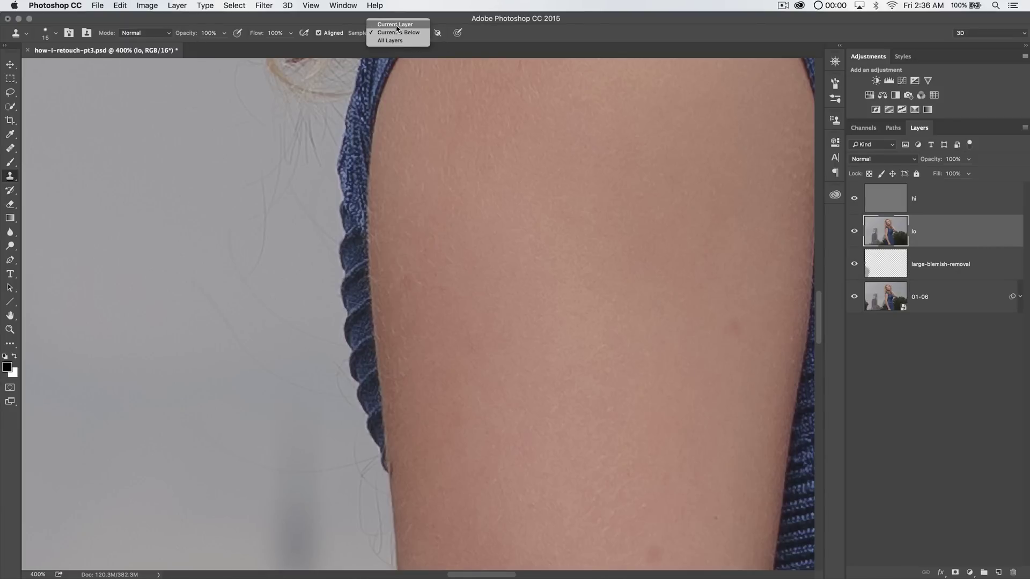
left_click(400, 33)
left_click(397, 23)
scroll(437, 188, "right", 5)
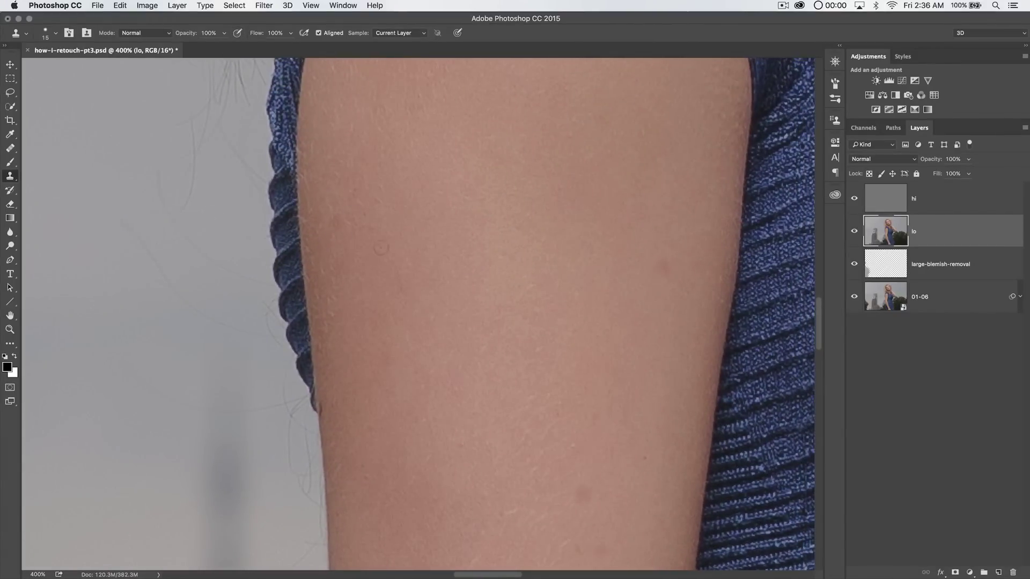
Clone over the discolored spots on the upper arm in the lo layer with a soft 33 px brush at 46% opacity.
right_click(405, 199)
mouse_move(493, 246)
left_mouse_down()
mouse_move(470, 244)
mouse_move(487, 225)
mouse_move(476, 224)
left_mouse_up()
left_click(362, 181)
left_click(337, 226, "alt")
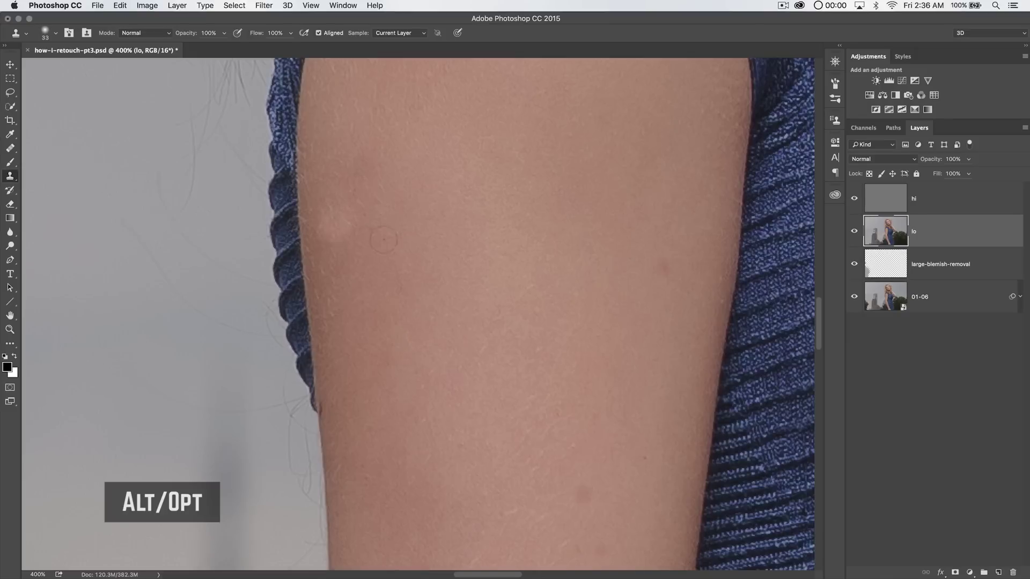
mouse_move(184, 39)
left_mouse_down()
mouse_move(164, 37)
mouse_move(188, 36)
left_mouse_up()
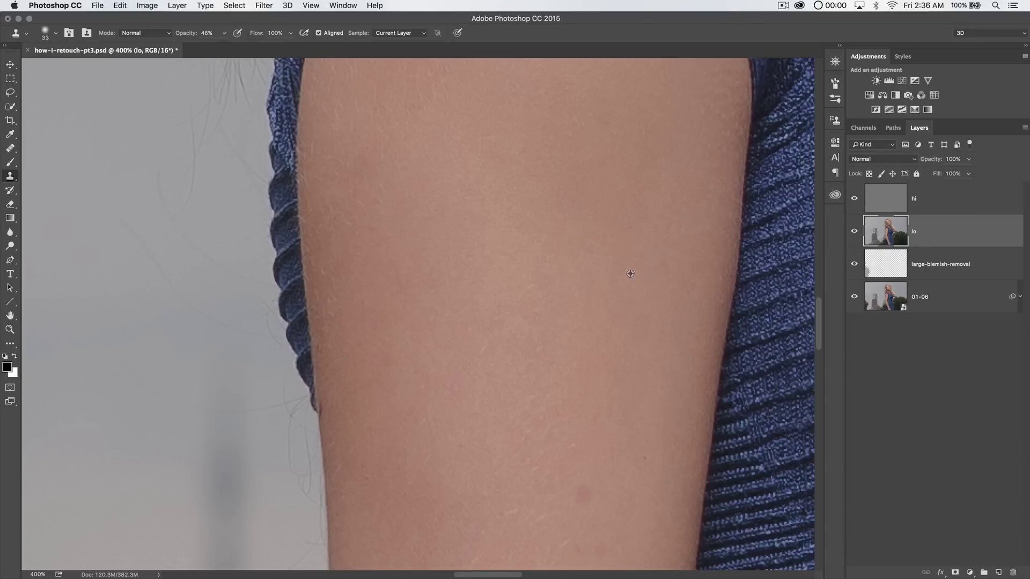
scroll(659, 285, "down", 5)
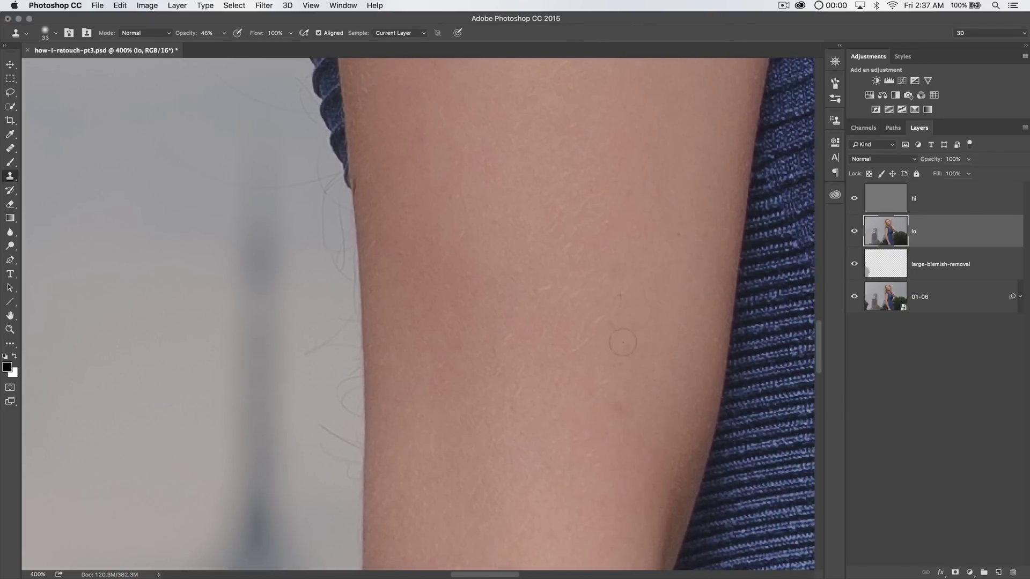
Examine the elbow, forearm, hand and raised arm at 400% for remaining discoloration.
scroll(589, 115, "down", 10)
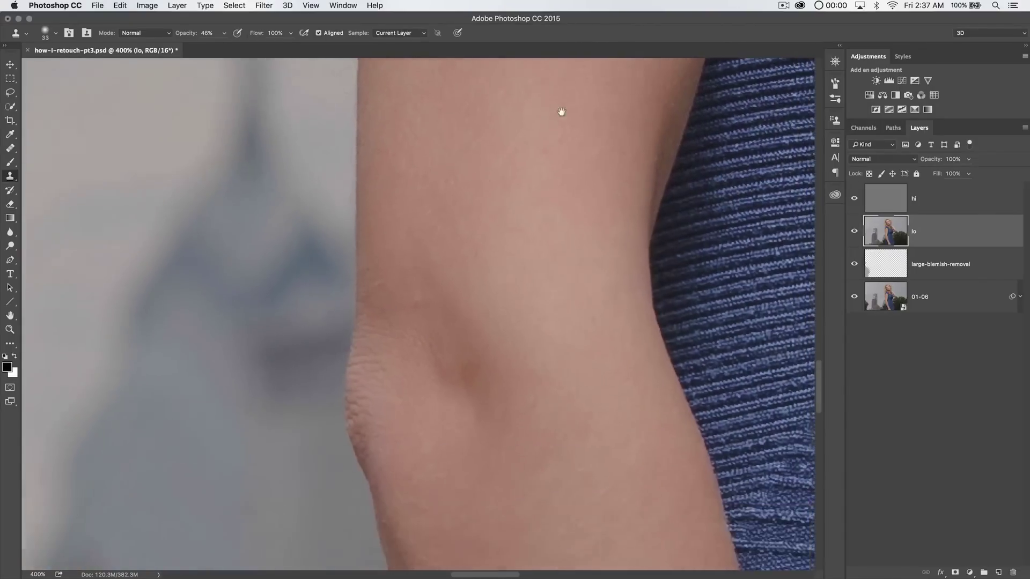
scroll(519, 226, "down", 10)
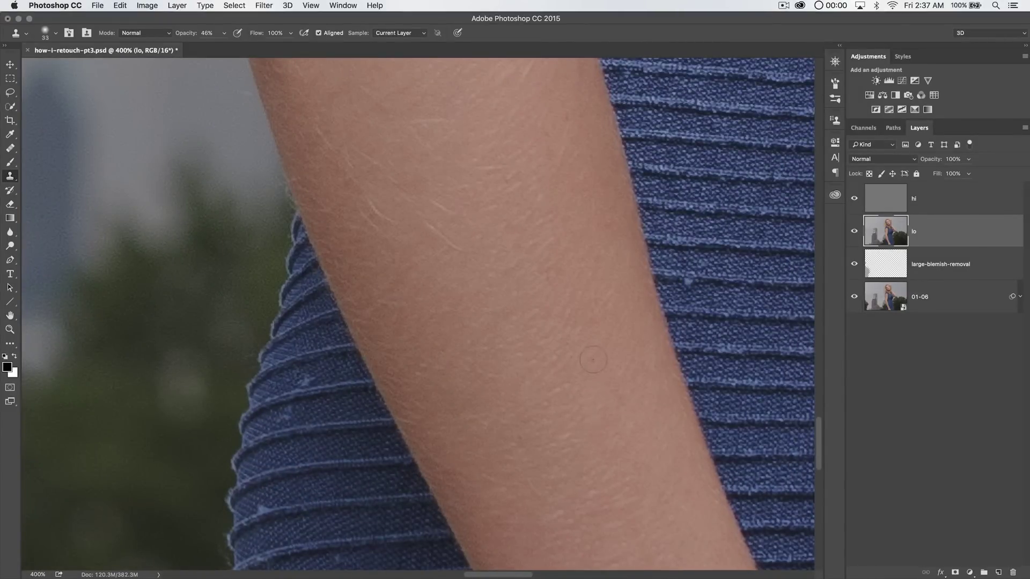
scroll(520, 270, "down", 15)
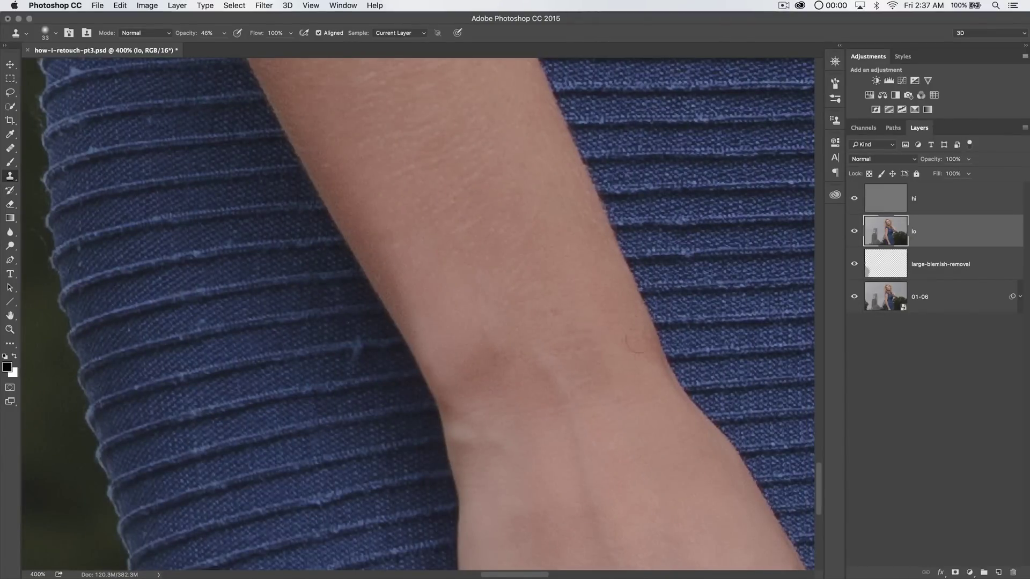
scroll(608, 416, "down", 5)
scroll(531, 234, "right", 10)
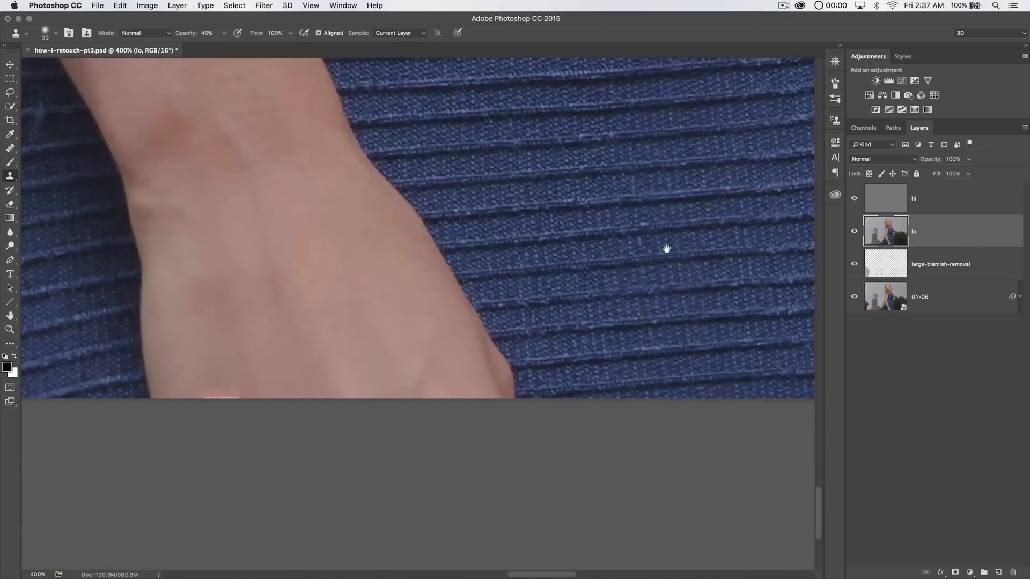
scroll(607, 269, "up", 5)
left_click_drag(602, 294, 556, 449)
scroll(556, 449, "up", 10)
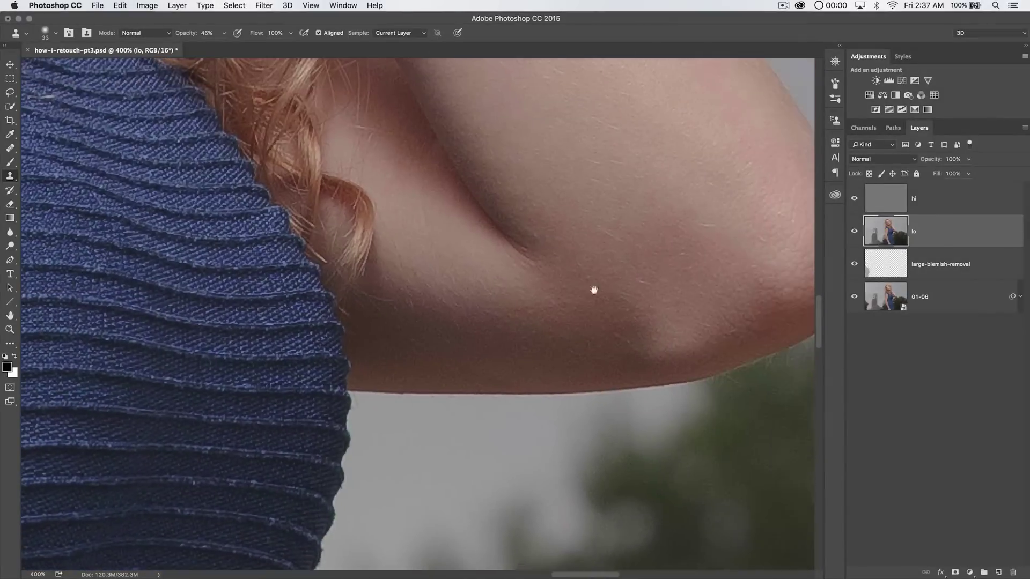
mouse_move(594, 289)
left_mouse_down()
mouse_move(534, 288)
mouse_move(572, 370)
mouse_move(654, 236)
left_mouse_up()
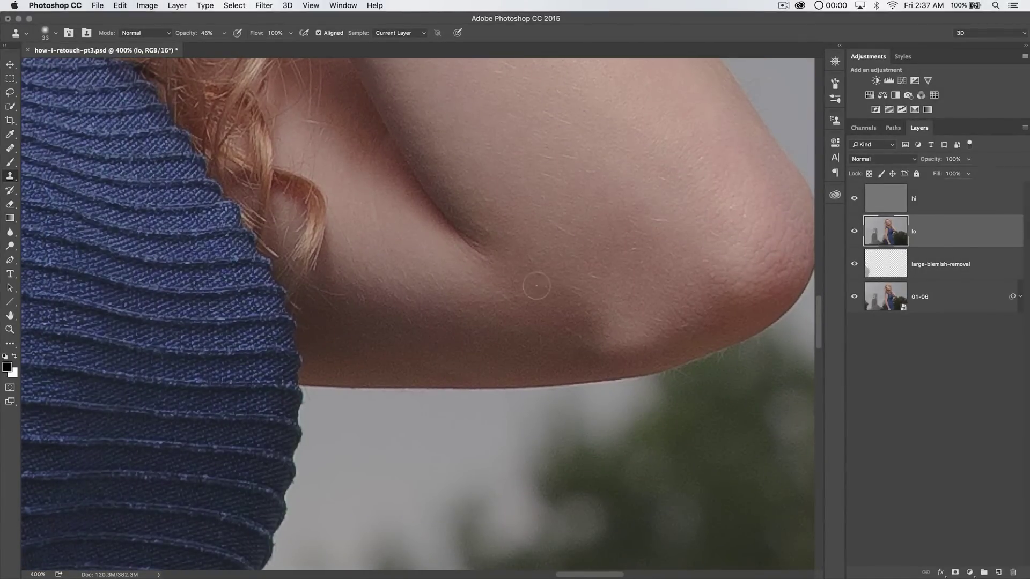
scroll(595, 309, "up", 10)
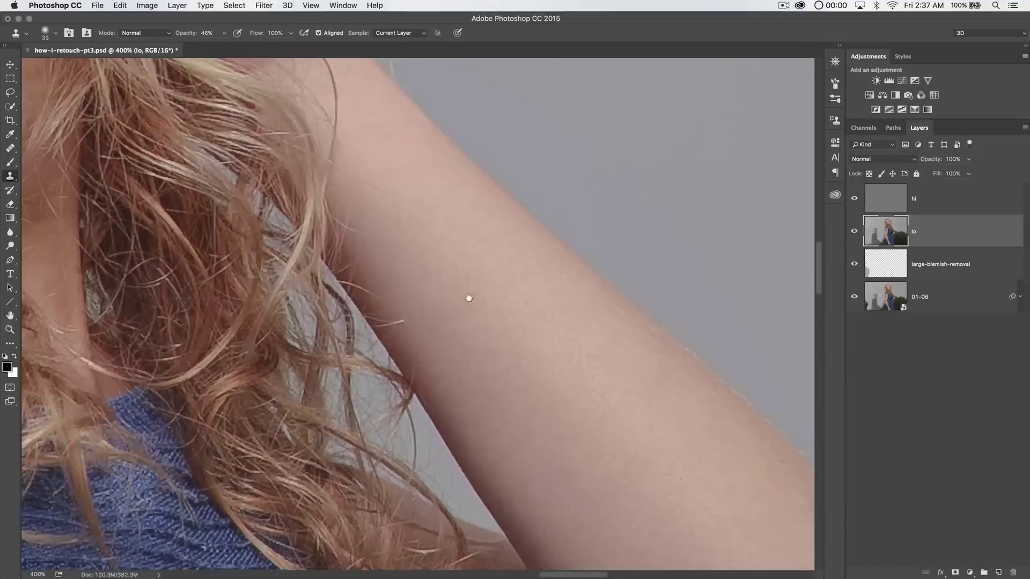
scroll(519, 402, "up", 10)
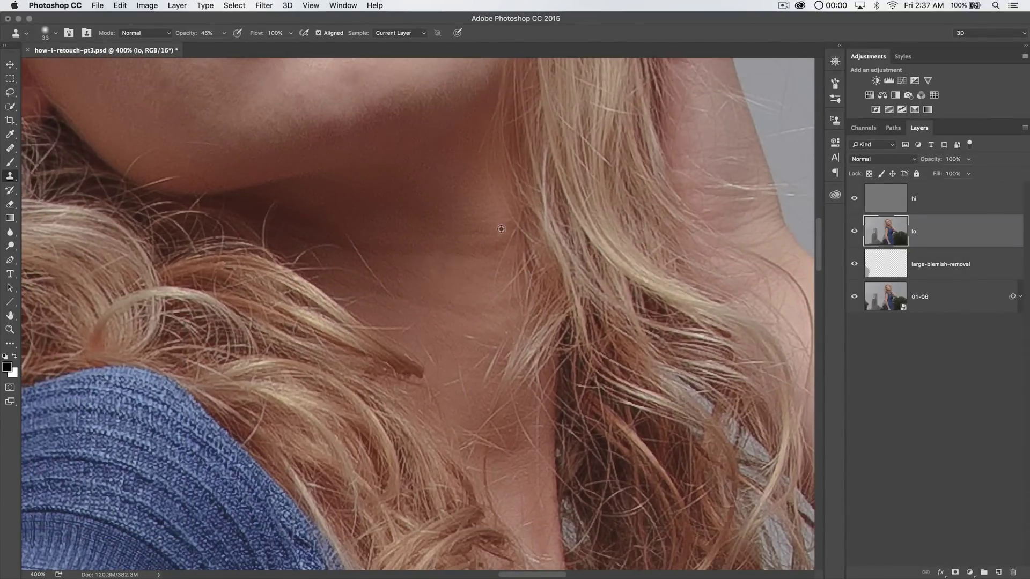
Even out the uneven tones on the neck and lower face with the Clone Stamp on the lo layer.
left_click(426, 288, "alt")
mouse_move(453, 249)
left_mouse_down()
mouse_move(490, 374)
mouse_move(504, 246)
left_mouse_up()
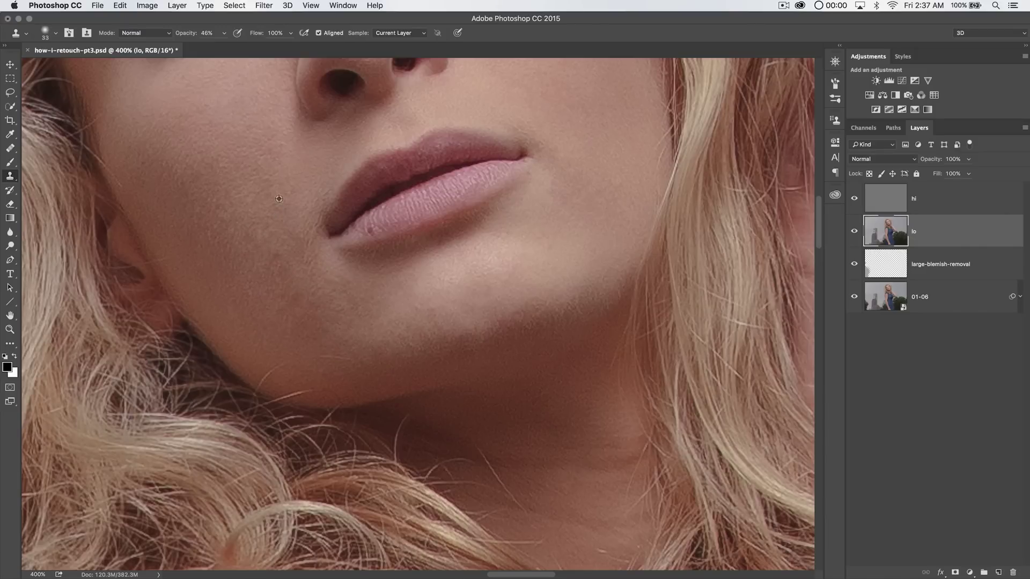
scroll(386, 322, "left", 3)
scroll(386, 322, "down", 1)
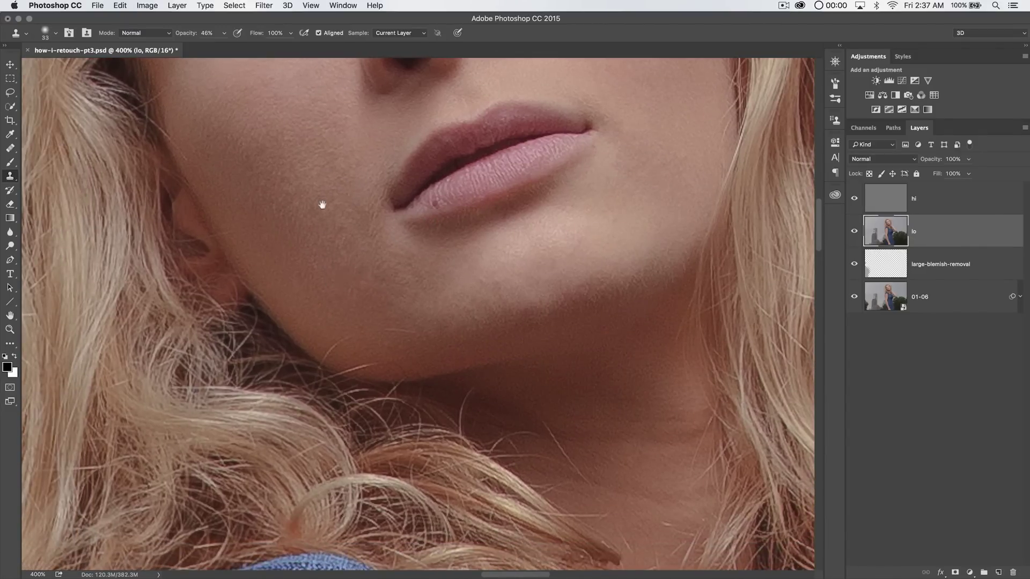
Inspect the forehead's discoloration with the hi layer hidden, and show the layer again.
scroll(324, 223, "up", 4)
scroll(324, 223, "right", 2)
scroll(276, 223, "up", 10)
scroll(276, 224, "left", 2)
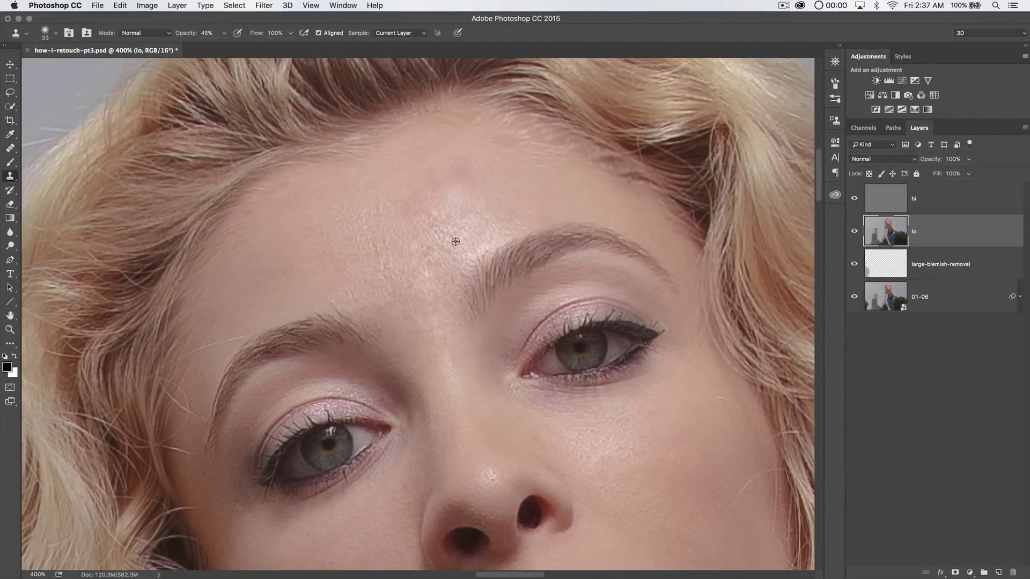
left_click(854, 199)
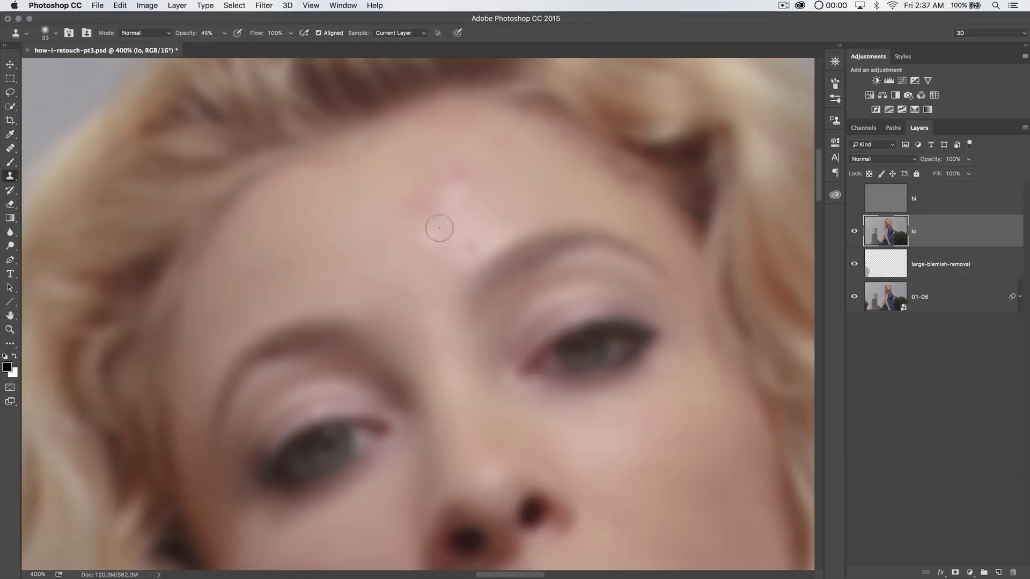
left_click(854, 199)
Clone clean skin tone over the reddish patches on the central forehead using a soft 60 px brush at 46% opacity.
left_click_drag(424, 224, 445, 224)
left_click(409, 234, "alt")
mouse_move(410, 202)
left_mouse_down()
mouse_move(471, 211)
mouse_move(430, 184)
mouse_move(476, 190)
left_mouse_up()
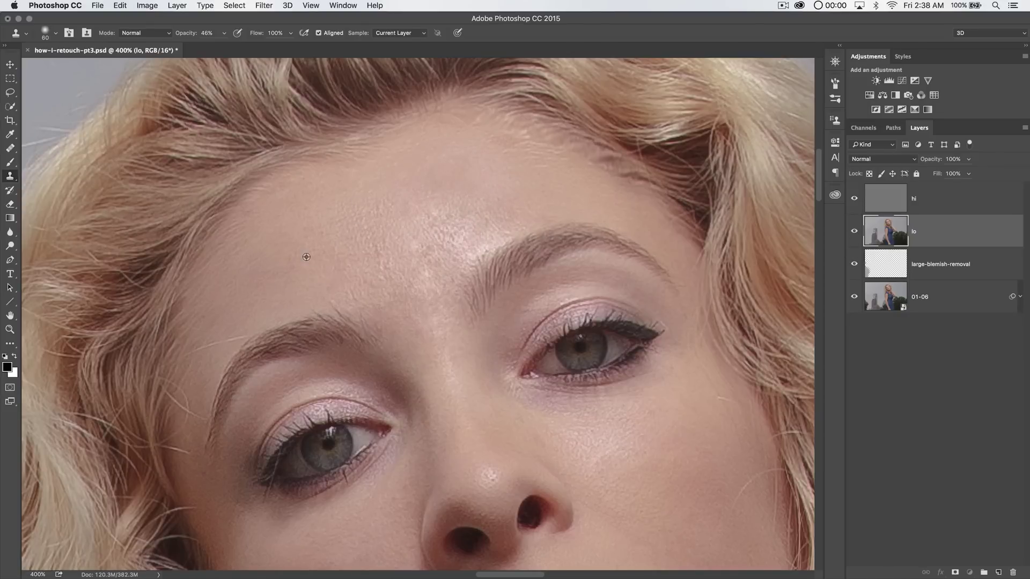
left_click_drag(410, 292, 398, 158)
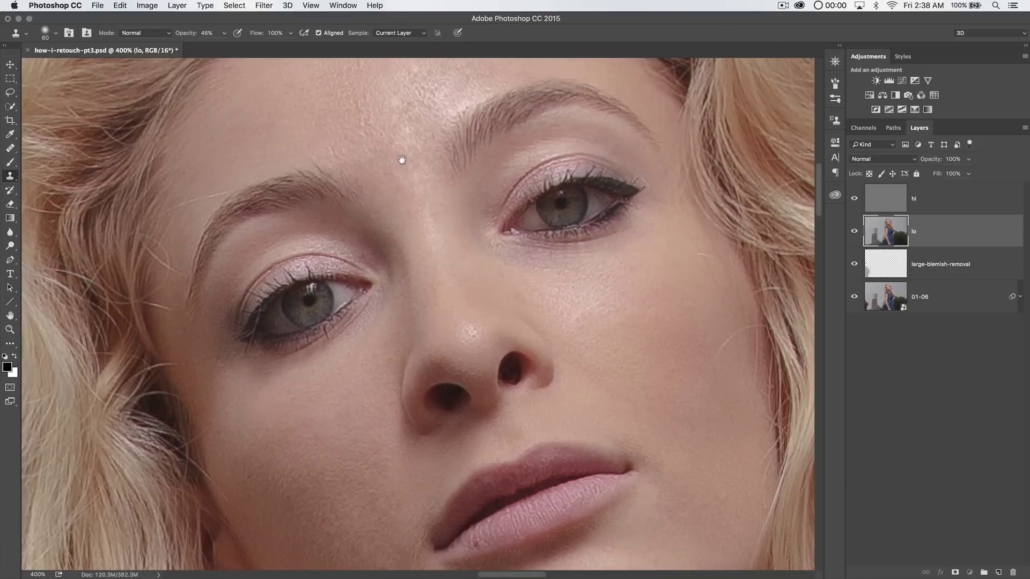
left_click(295, 140, "alt")
mouse_move(395, 204)
left_mouse_down()
mouse_move(377, 161)
mouse_move(380, 269)
left_mouse_up()
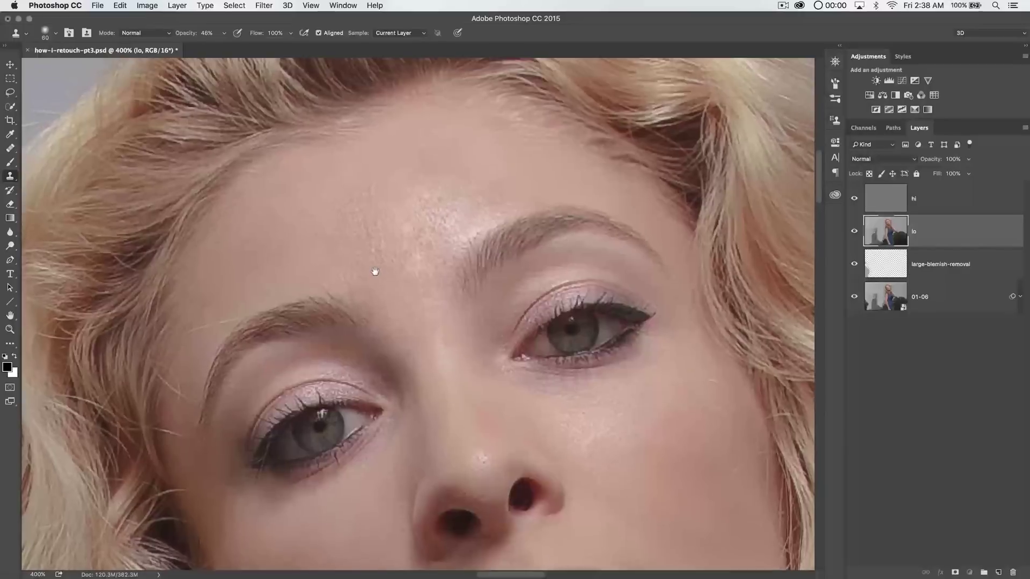
Blend the remaining blotches between the eyebrows and near the hairline with cloned skin tone on the lo layer.
mouse_move(414, 214)
left_mouse_down()
mouse_move(432, 204)
mouse_move(435, 227)
mouse_move(420, 230)
mouse_move(395, 278)
mouse_move(399, 172)
mouse_move(486, 217)
mouse_move(447, 170)
mouse_move(418, 276)
mouse_move(457, 168)
mouse_move(419, 174)
mouse_move(373, 241)
mouse_move(361, 162)
mouse_move(407, 160)
mouse_move(501, 206)
mouse_move(414, 196)
mouse_move(458, 151)
left_mouse_up()
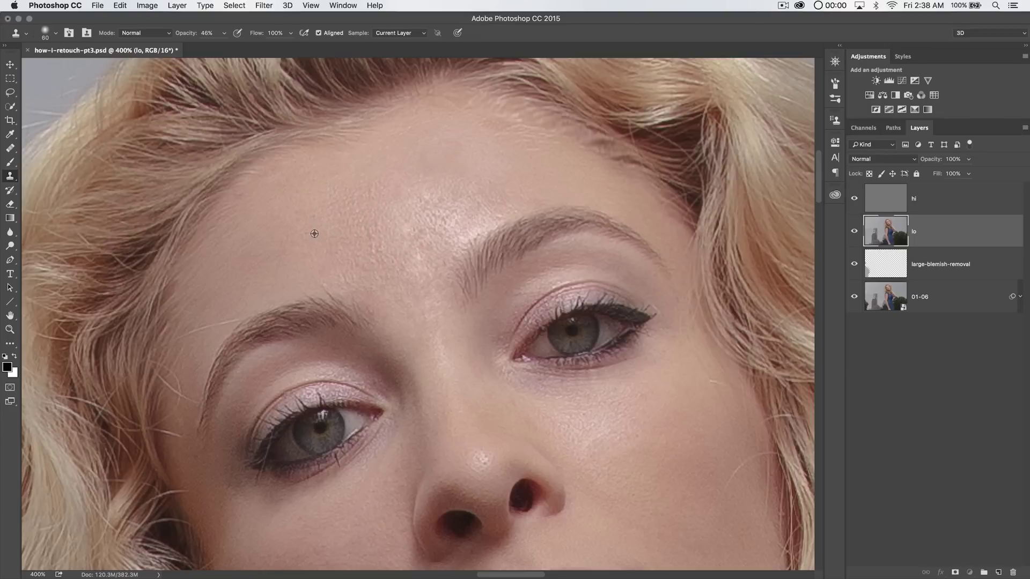
left_click(378, 242, "alt")
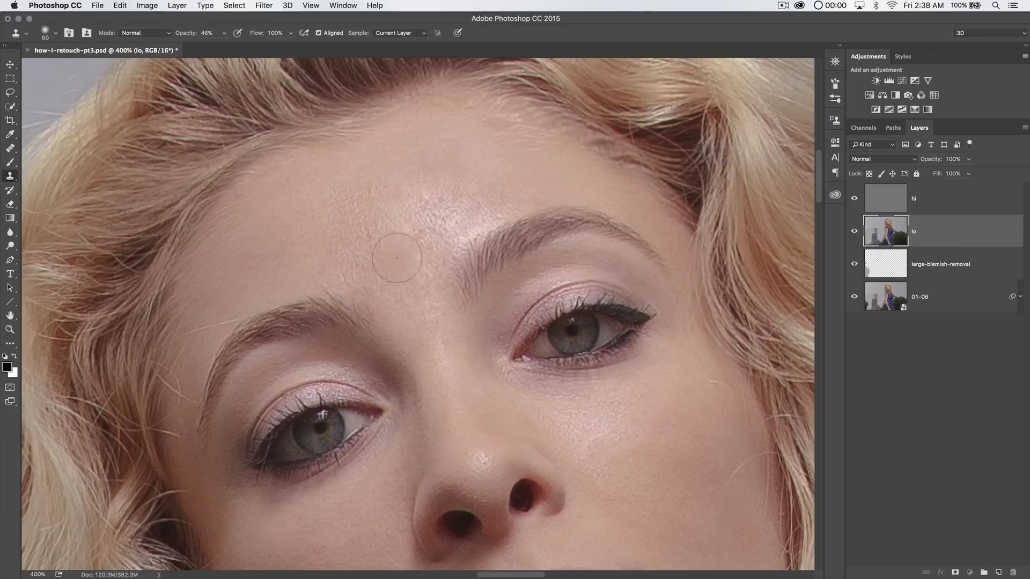
left_click(496, 250)
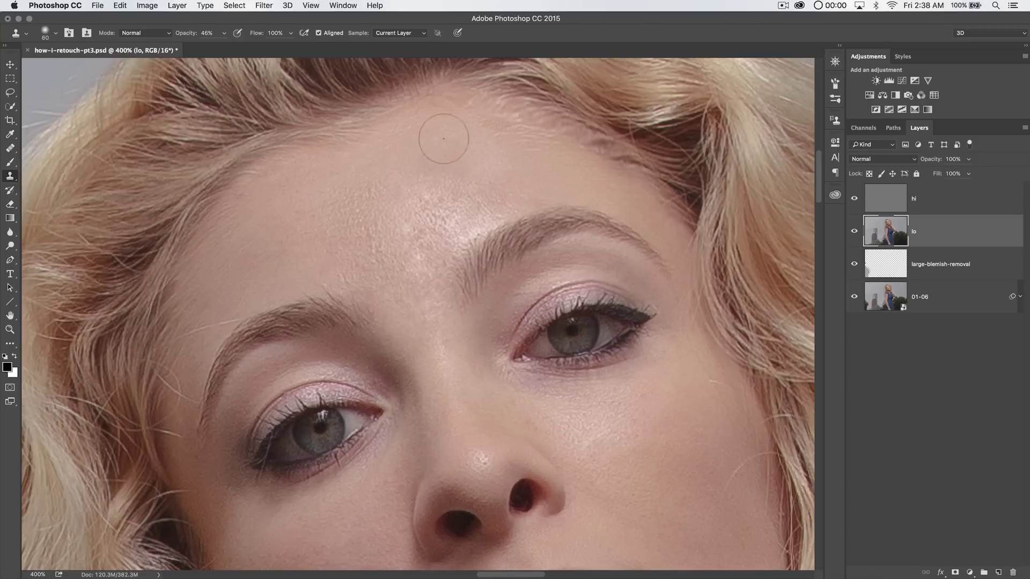
left_click(537, 155, "alt")
mouse_move(496, 332)
left_mouse_down()
mouse_move(459, 85)
mouse_move(480, 33)
left_mouse_up()
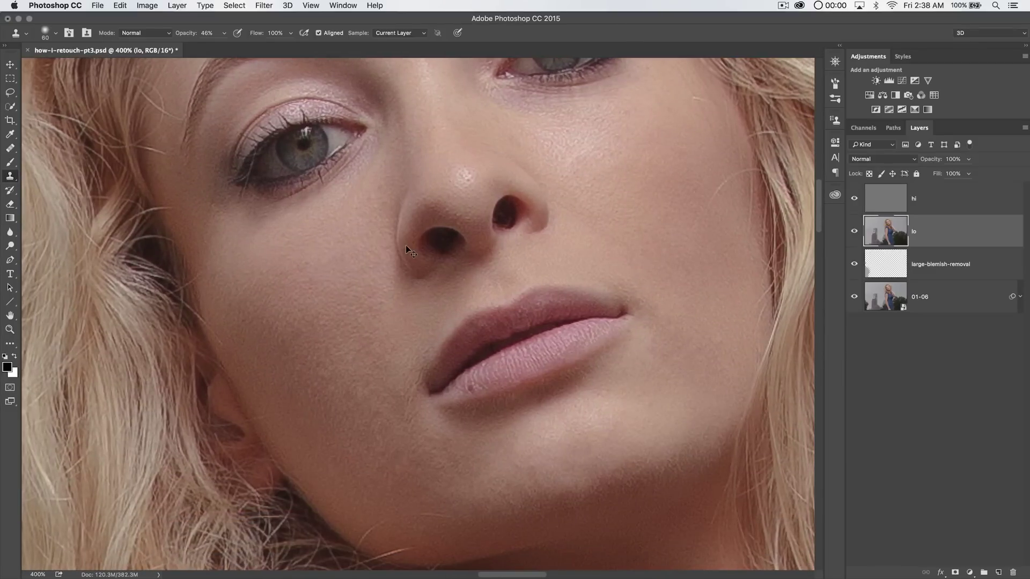
Return to 100% view, add a blank layer above lo and name it color-flatten.
key("super+1")
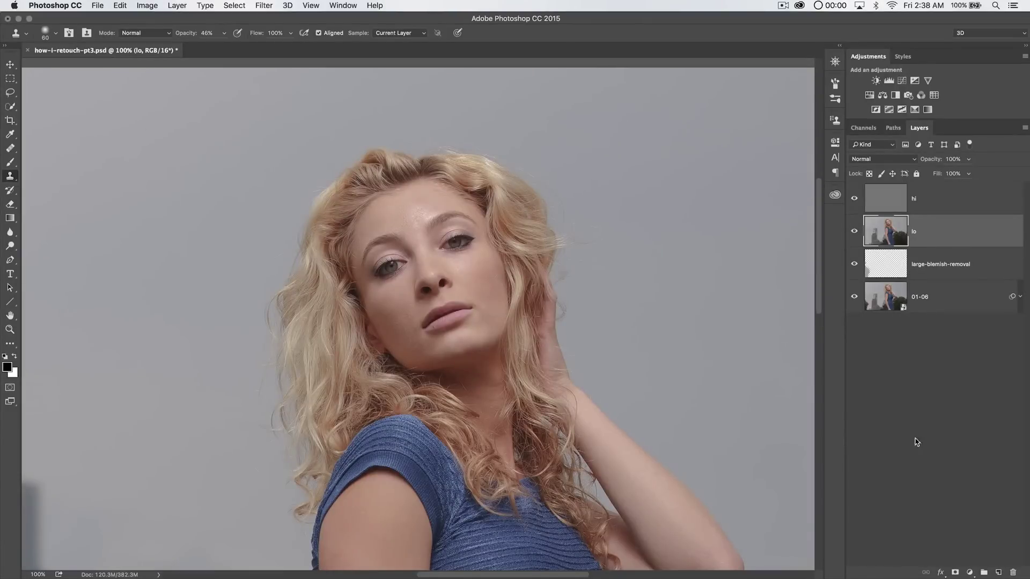
left_click(998, 573)
double_click(921, 231)
type("co")
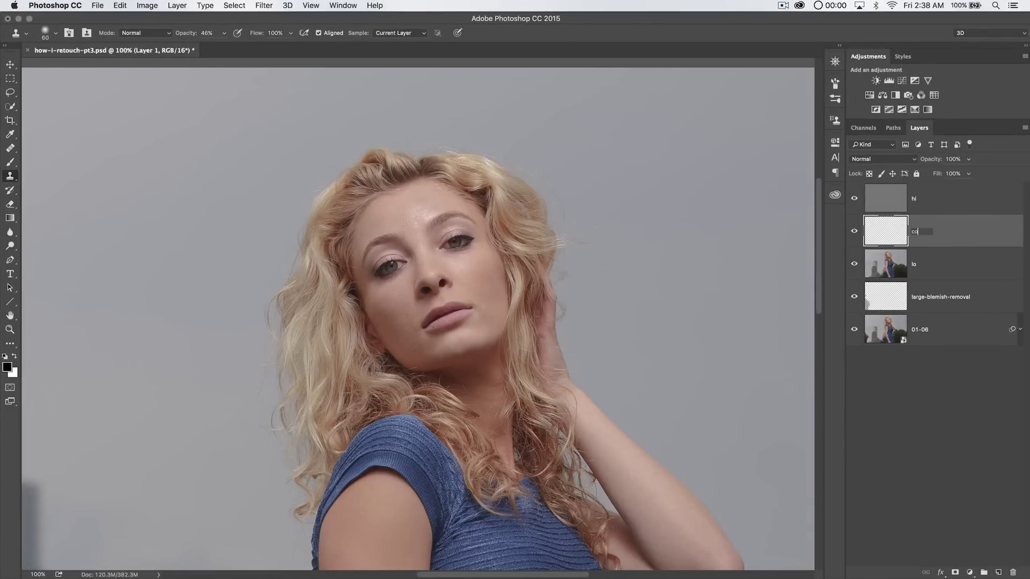
type("lor-flatten")
key("Return")
Zoom to 400% on the forehead and set up a soft 87 px Brush with 0% hardness for the color-flatten layer.
key("z")
left_click_drag(416, 223, 465, 219)
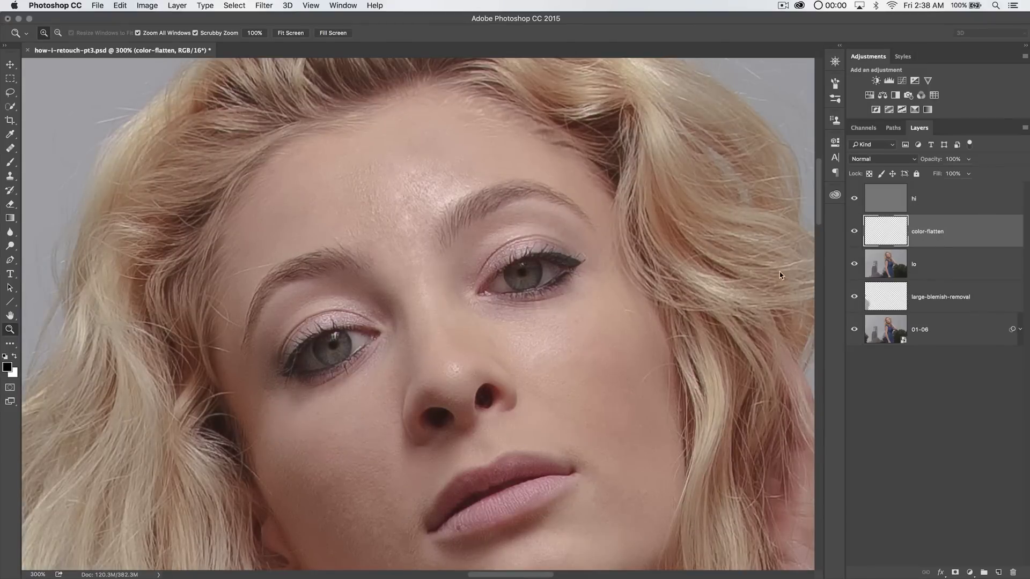
scroll(476, 242, "left", 5)
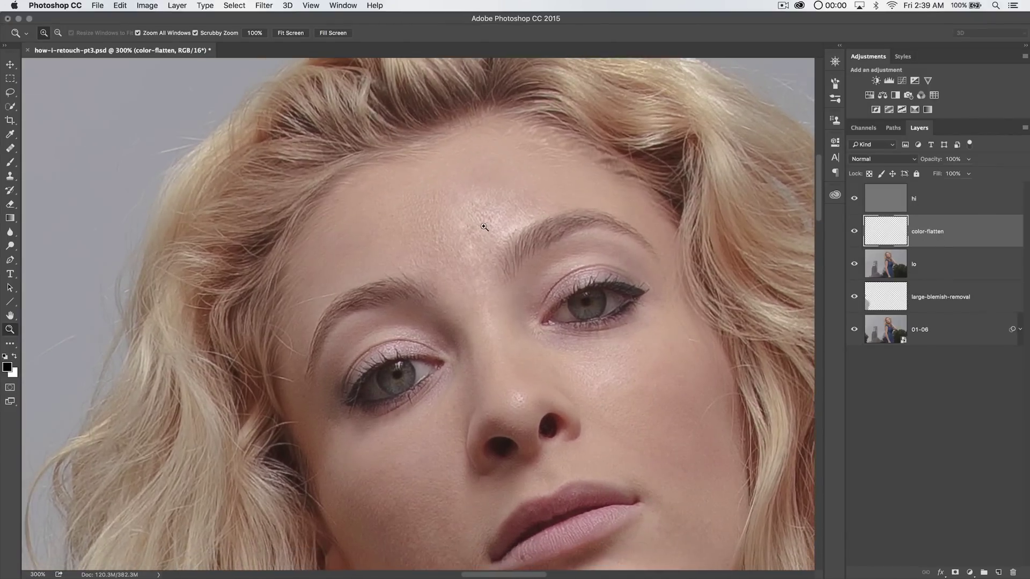
left_click(483, 228)
scroll(462, 225, "up", 1)
key("b")
right_click(420, 218)
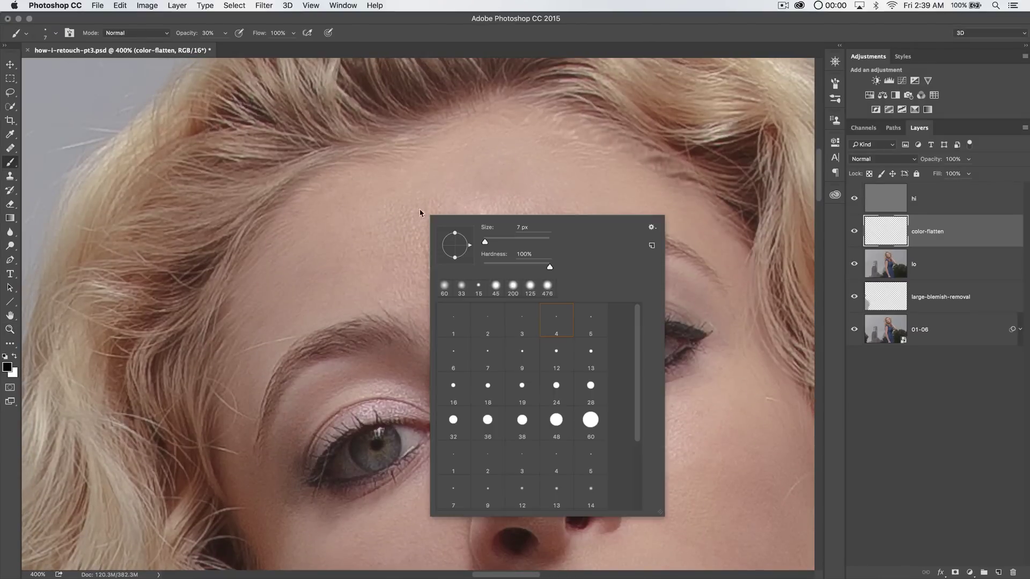
mouse_move(550, 267)
left_mouse_down()
mouse_move(475, 266)
mouse_move(488, 242)
mouse_move(521, 242)
mouse_move(512, 242)
left_mouse_up()
Make and undo a test dab on the forehead, and turn off the brush's Shape Dynamics.
left_click(401, 224)
key("super+z")
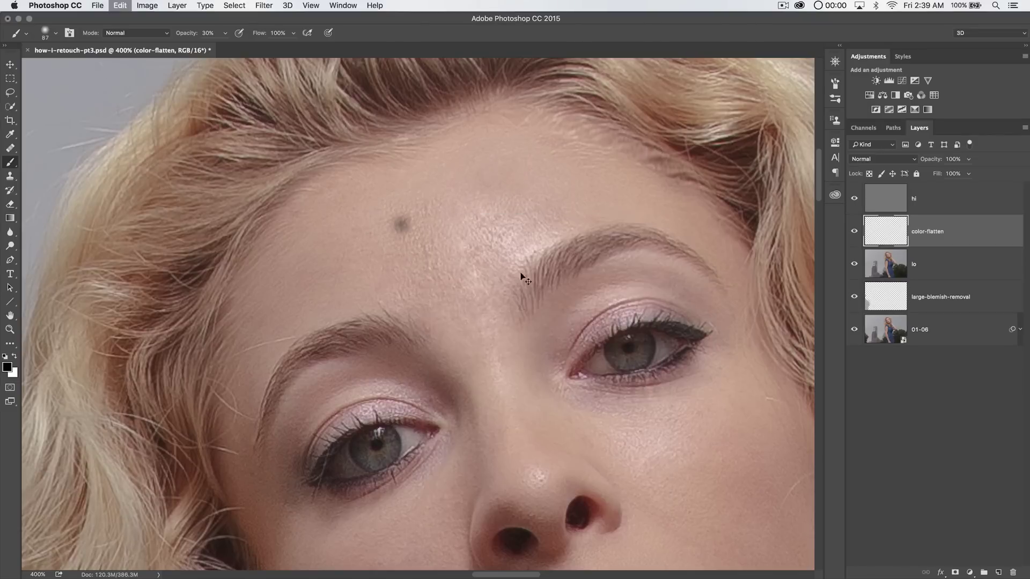
left_click(69, 33)
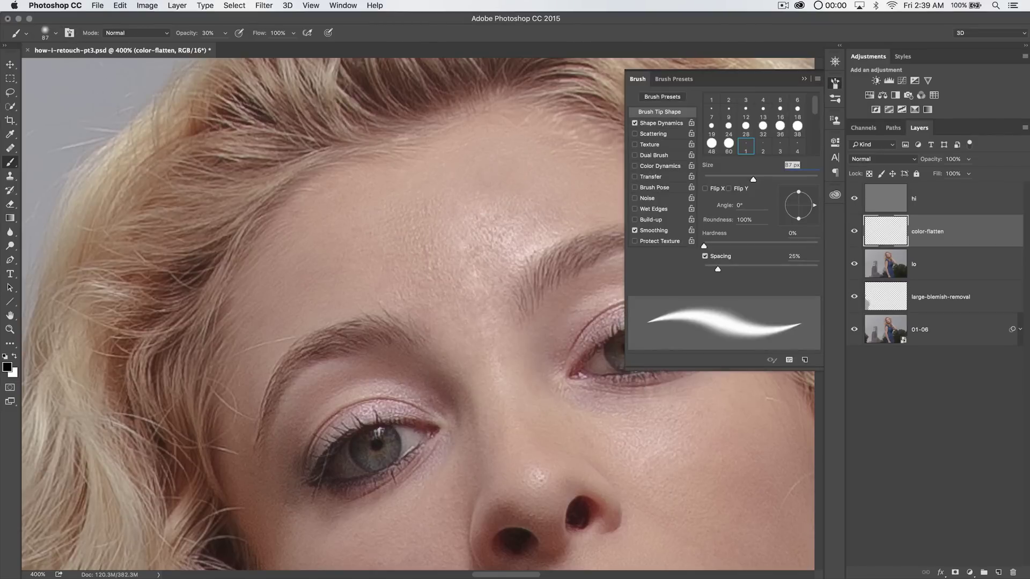
left_click(635, 124)
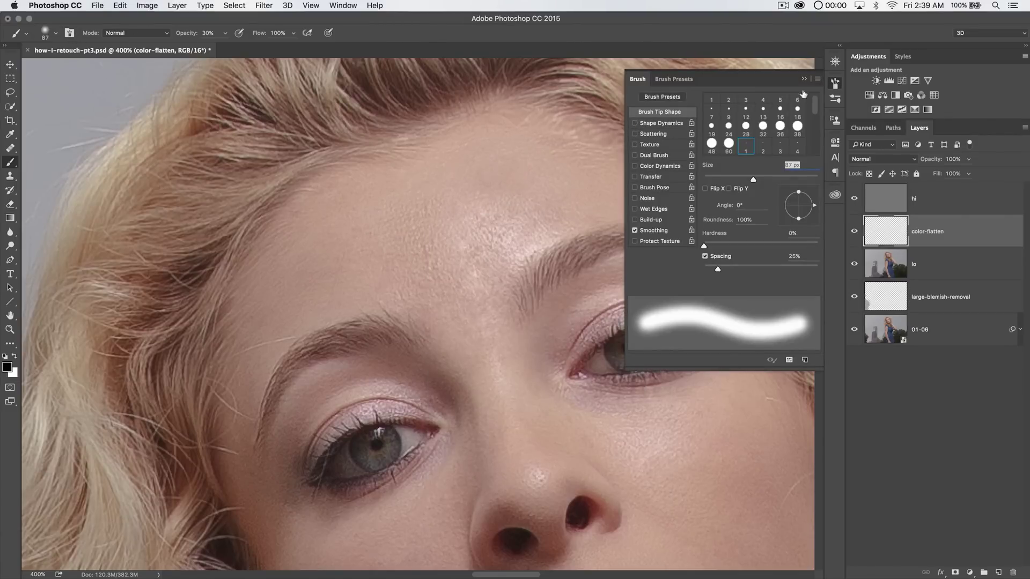
left_click(831, 86)
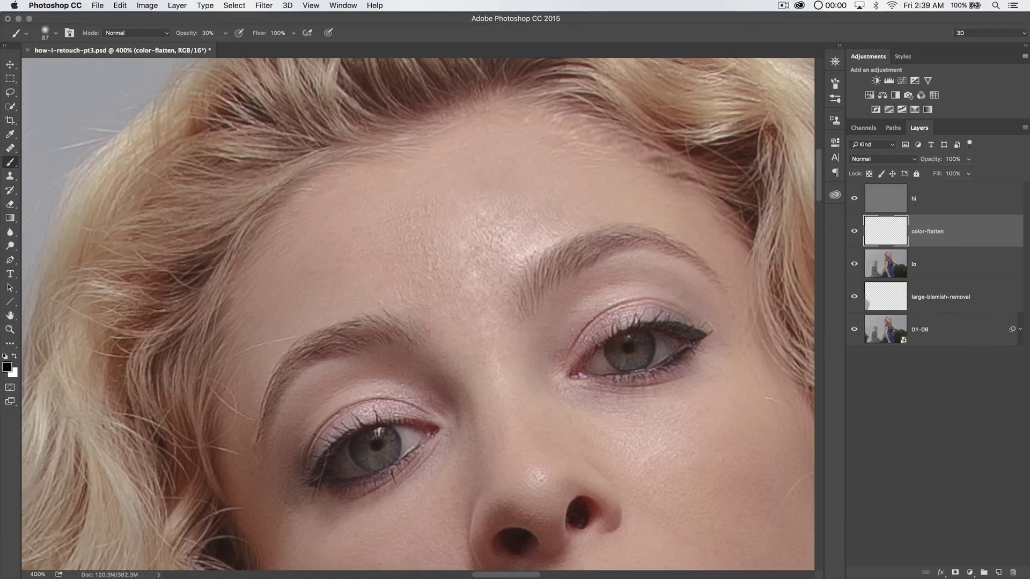
Lower the brush opacity to 11% and sample the forehead's bright skin tone as the foreground color.
left_click_drag(193, 35, 182, 35)
key("alt")
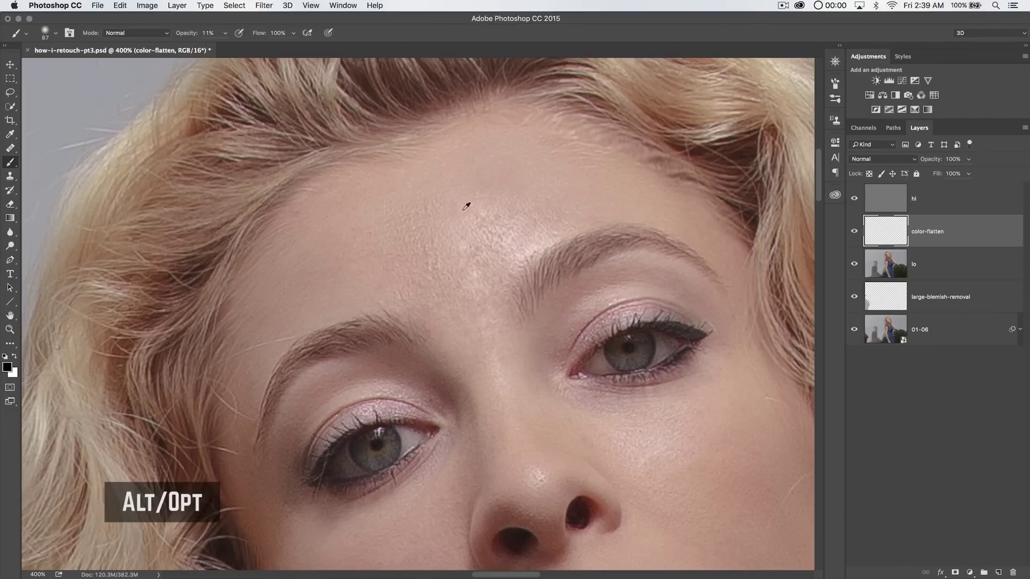
left_click(502, 230, "alt")
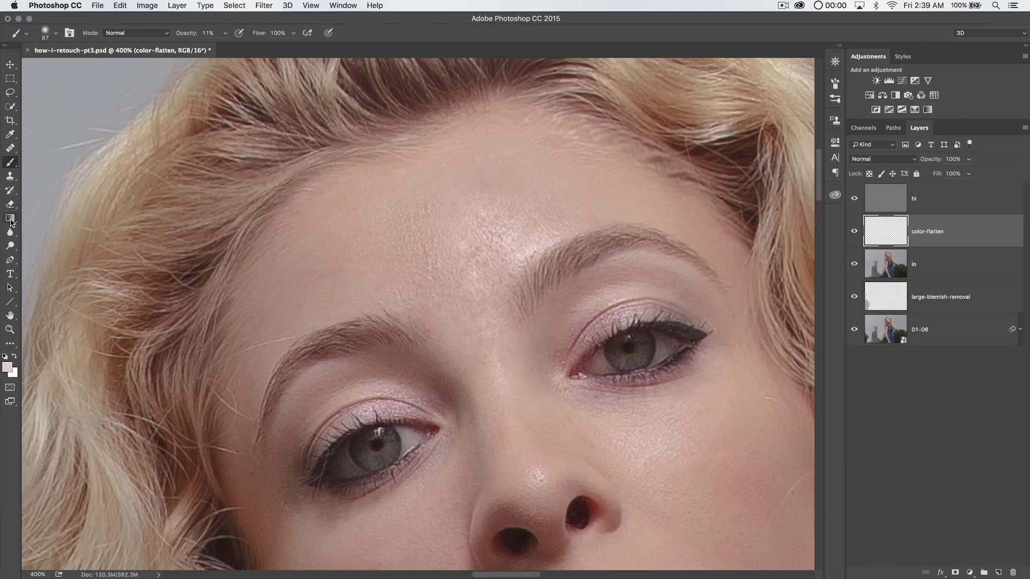
Set the Eyedropper sample size to 31 by 31 Average, sample the forehead's skin tone and return to the Brush.
left_click(11, 135)
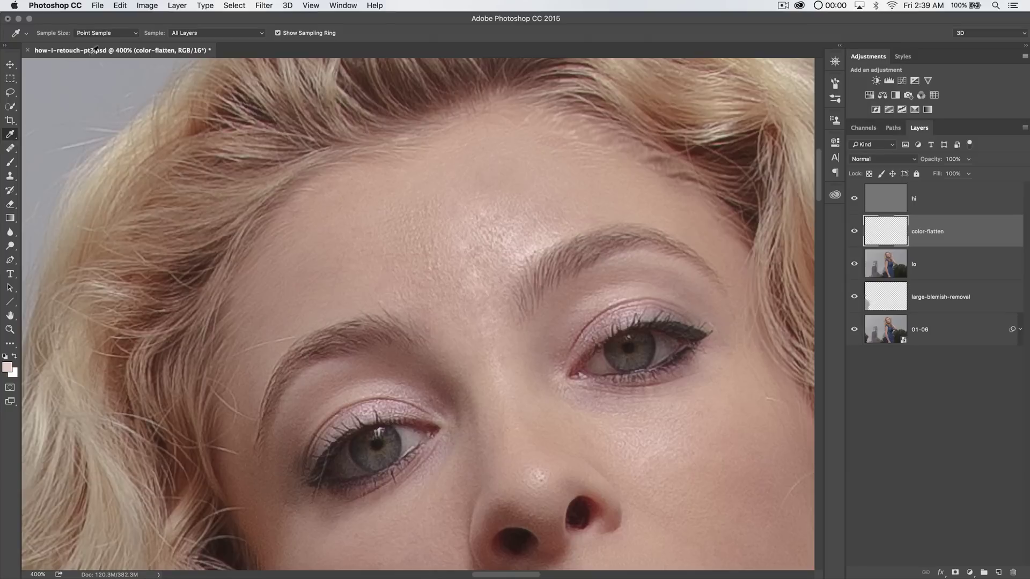
left_click(108, 34)
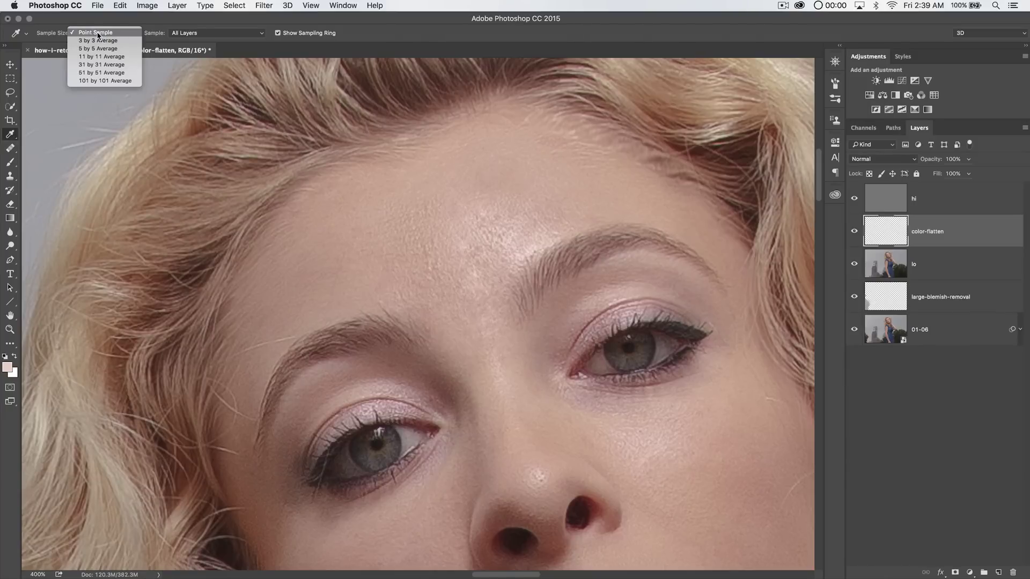
left_click(102, 65)
mouse_move(494, 227)
left_mouse_down()
mouse_move(478, 211)
mouse_move(499, 232)
mouse_move(512, 225)
left_mouse_up()
key("b")
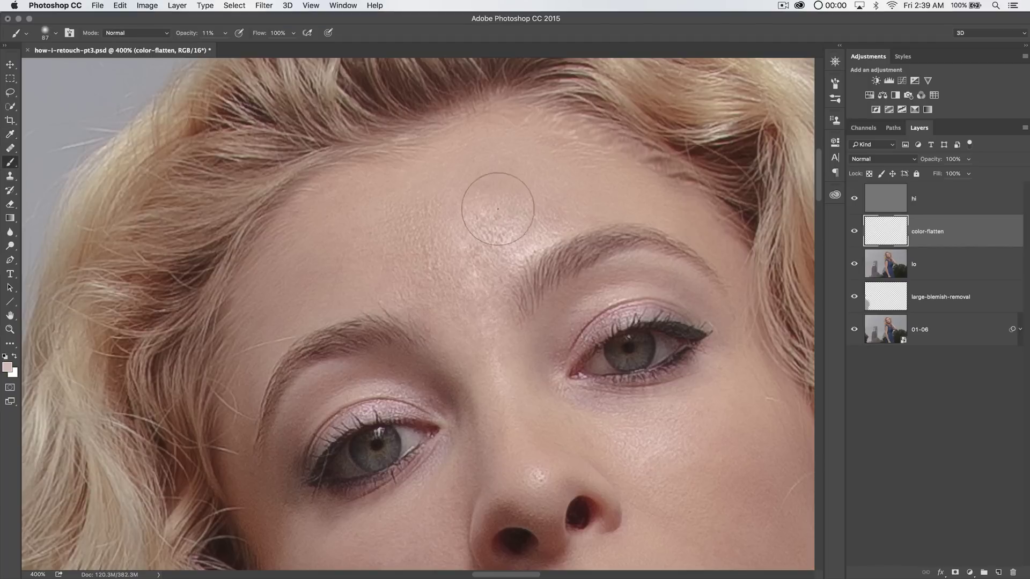
Sample nearby forehead skin tones and brush them over the shiny and uneven patches on the color-flatten layer.
key("alt")
left_click_drag(502, 225, 504, 229)
key("alt")
left_click_drag(501, 223, 477, 214)
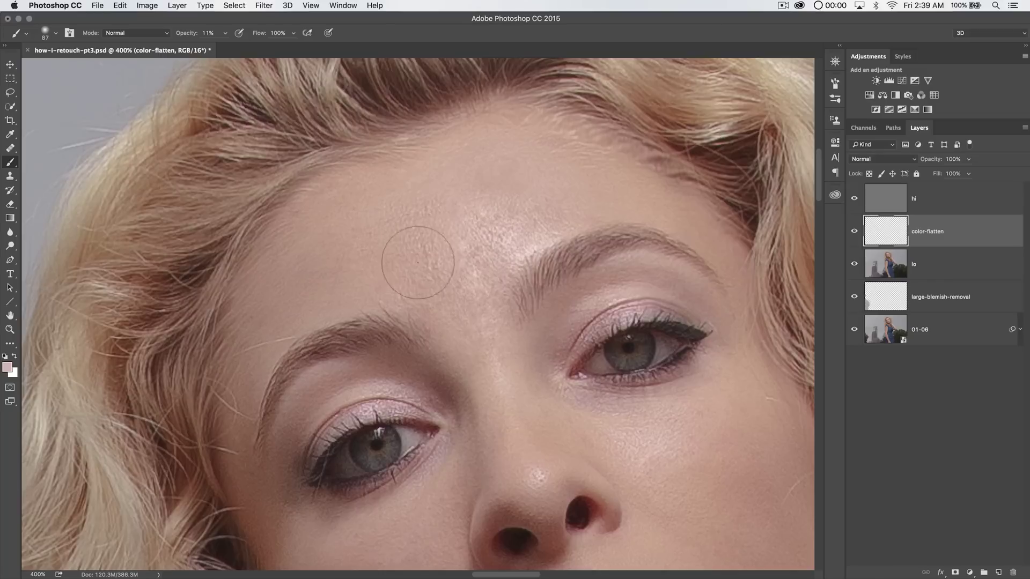
key("alt")
left_click_drag(361, 240, 371, 236)
Sample skin tones on the shadowed cheek, chin and jaw and paint them over the uneven color there.
scroll(542, 246, "down", 10)
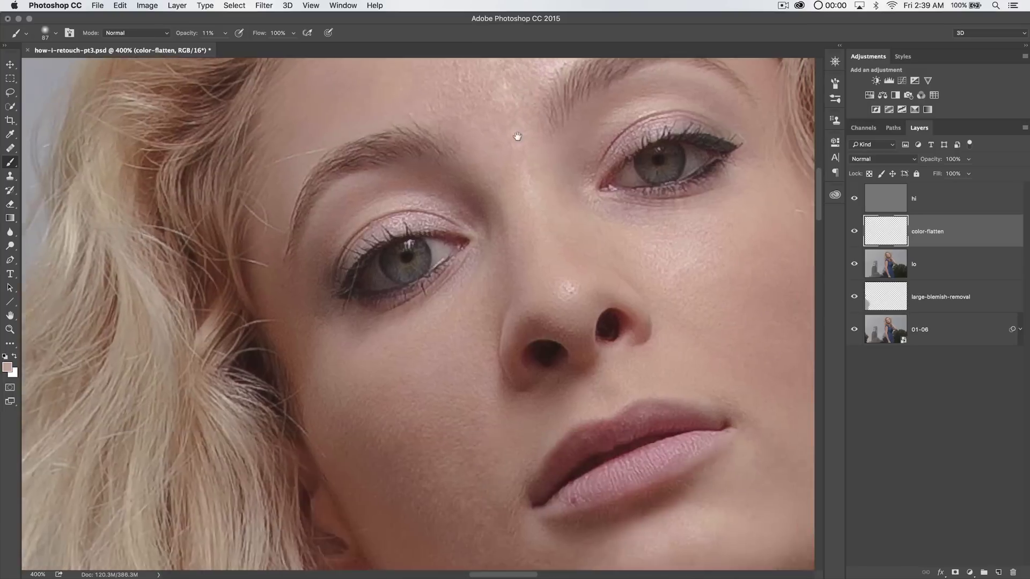
key("super+minus")
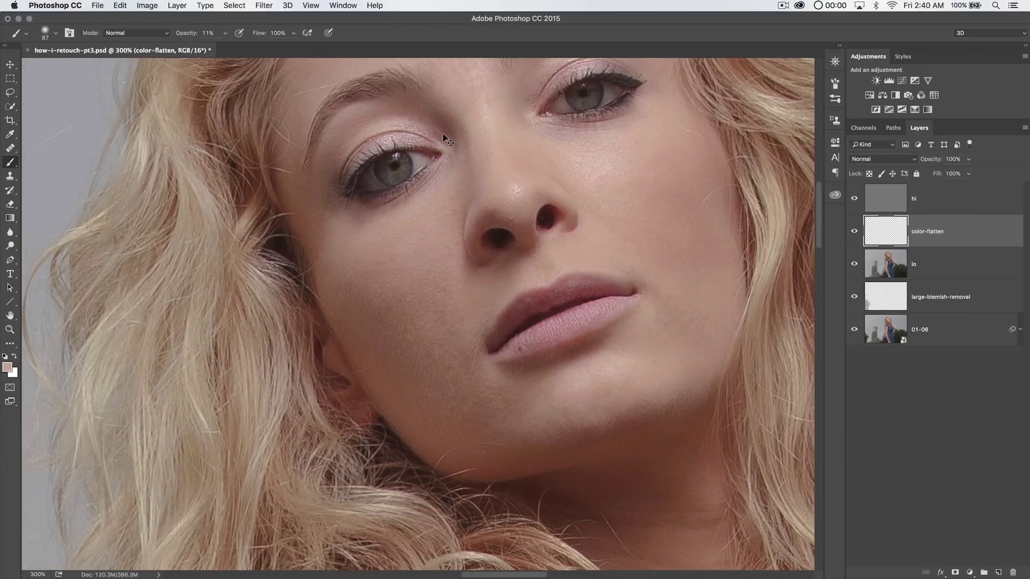
left_click_drag(428, 241, 425, 241)
left_click(400, 343, "alt")
left_click_drag(630, 296, 517, 232)
left_click(479, 311, "alt")
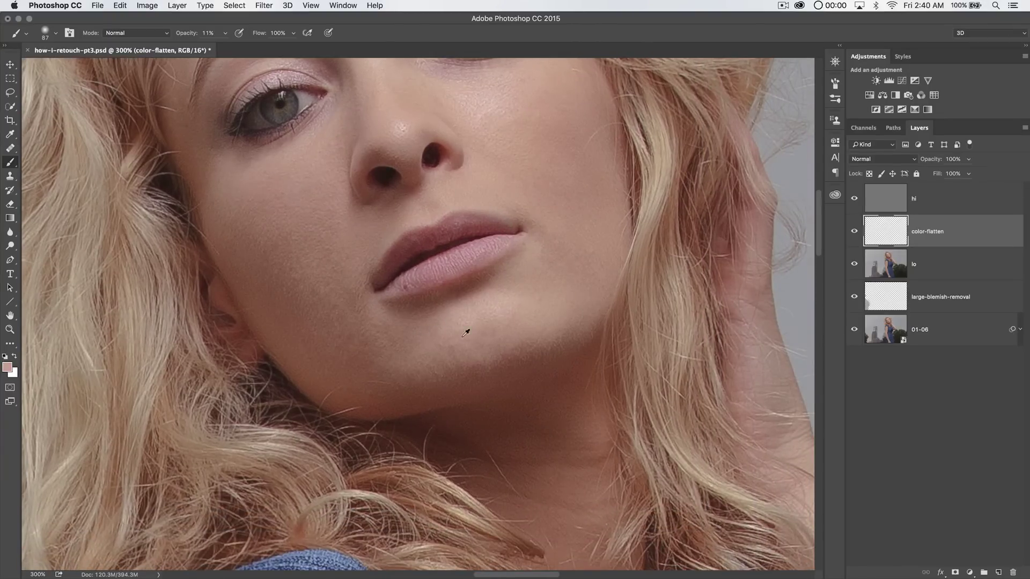
left_click(388, 362, "alt")
left_click_drag(551, 258, 517, 340)
Sample skin tones as the brush color from the upper cheek, the nose and the shaded neck.
left_click(441, 222, "alt")
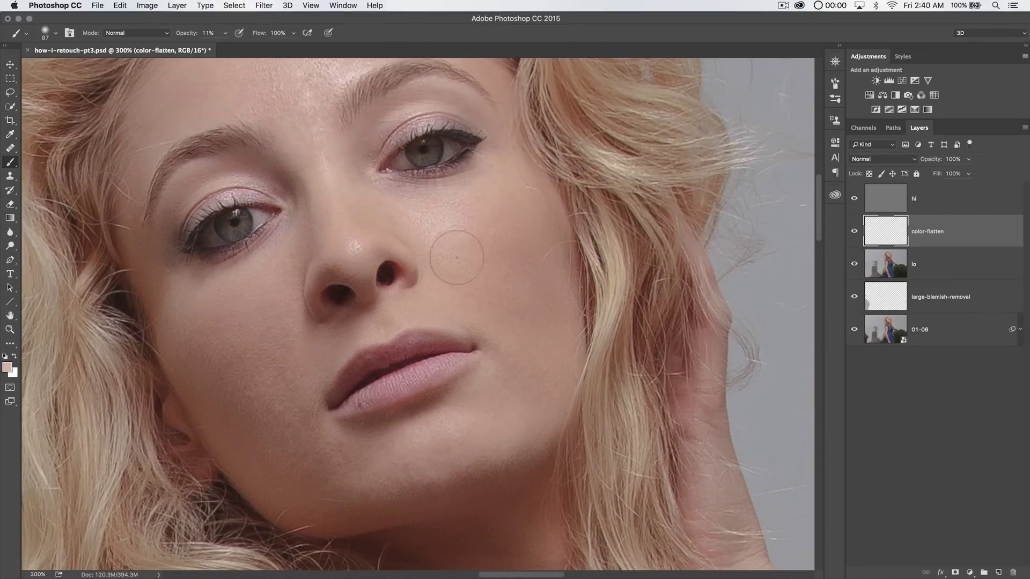
left_click(467, 226, "alt")
left_click(356, 246, "alt")
left_click(335, 227, "alt")
left_click_drag(416, 236, 451, 345)
scroll(427, 186, "down", 20)
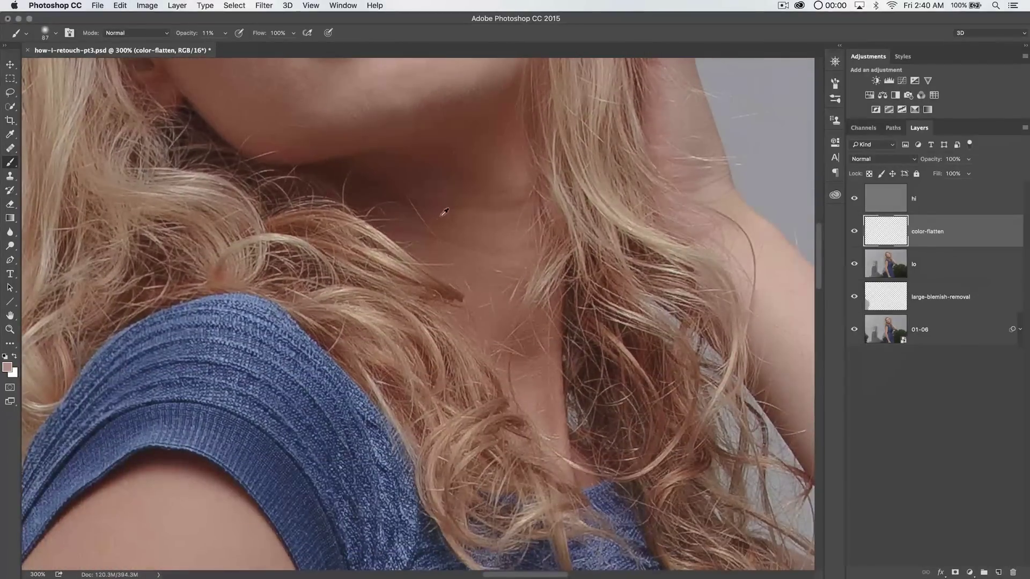
left_click(444, 213, "alt")
Examine the skin on the neck and arms, and review the whole figure at 66.7%.
scroll(529, 304, "down", 15)
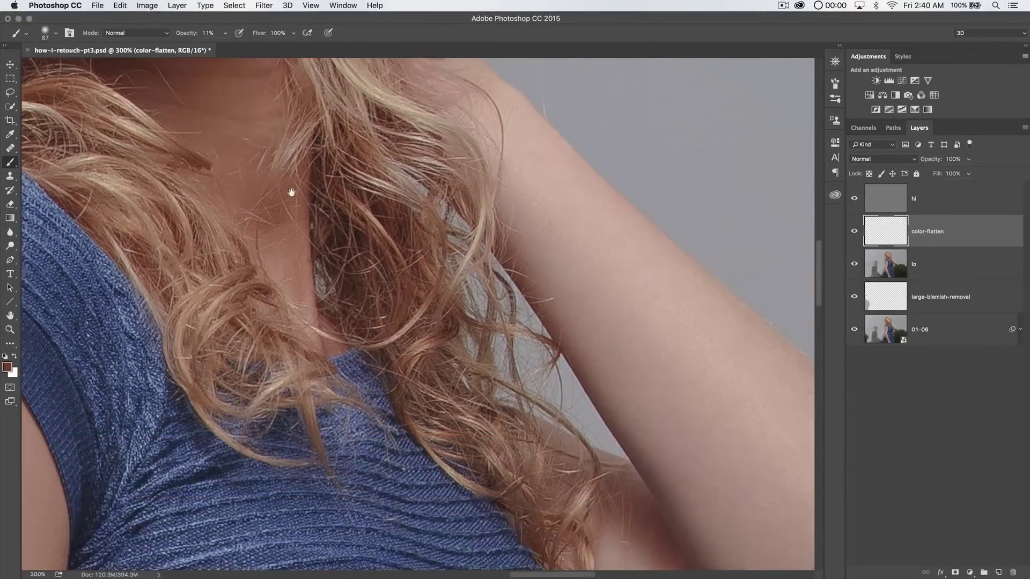
scroll(479, 191, "left", 5)
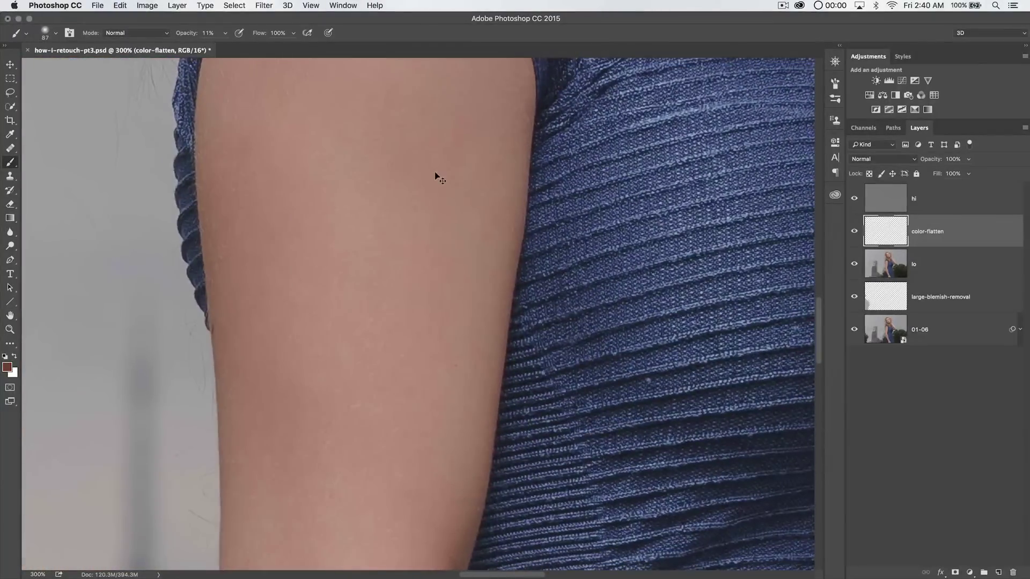
key("super+minus")
key("super+minus")
key("super+minus")
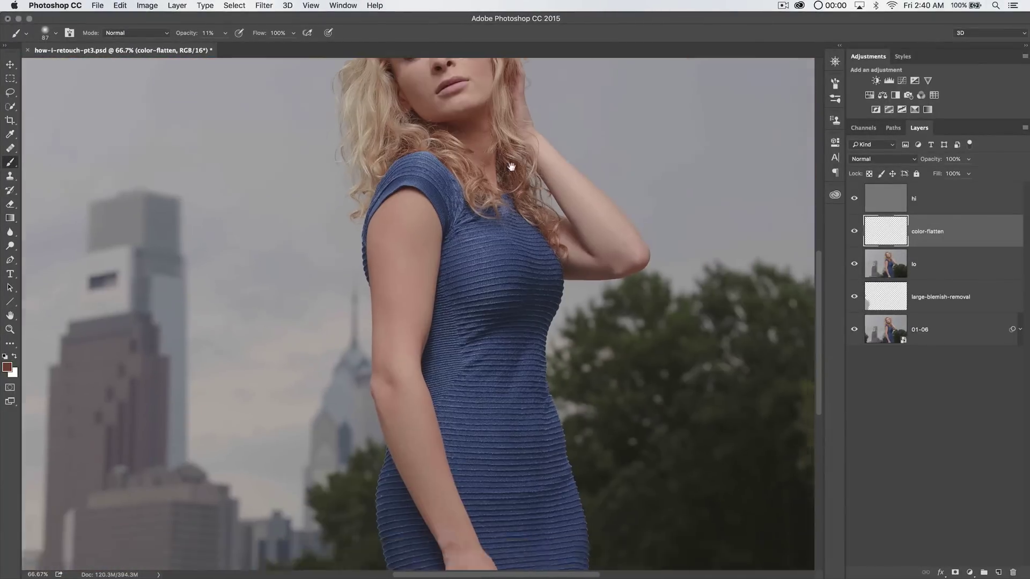
left_click_drag(510, 177, 501, 340)
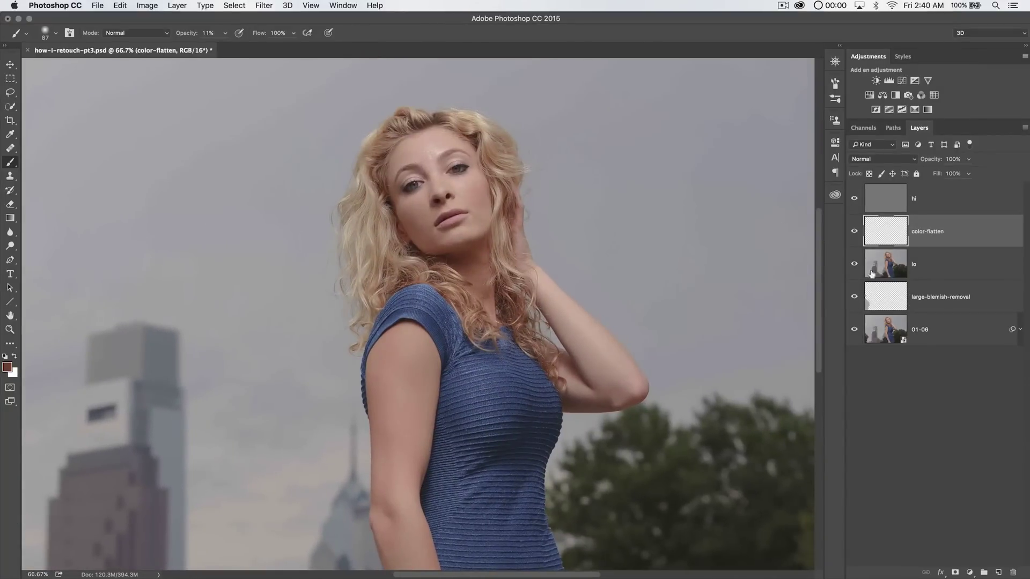
left_click_drag(855, 262, 855, 289)
Select the hi layer and activate the Healing Brush for texture work on the face.
key("z")
left_click(448, 178)
left_click(441, 189)
left_click_drag(436, 196, 447, 238)
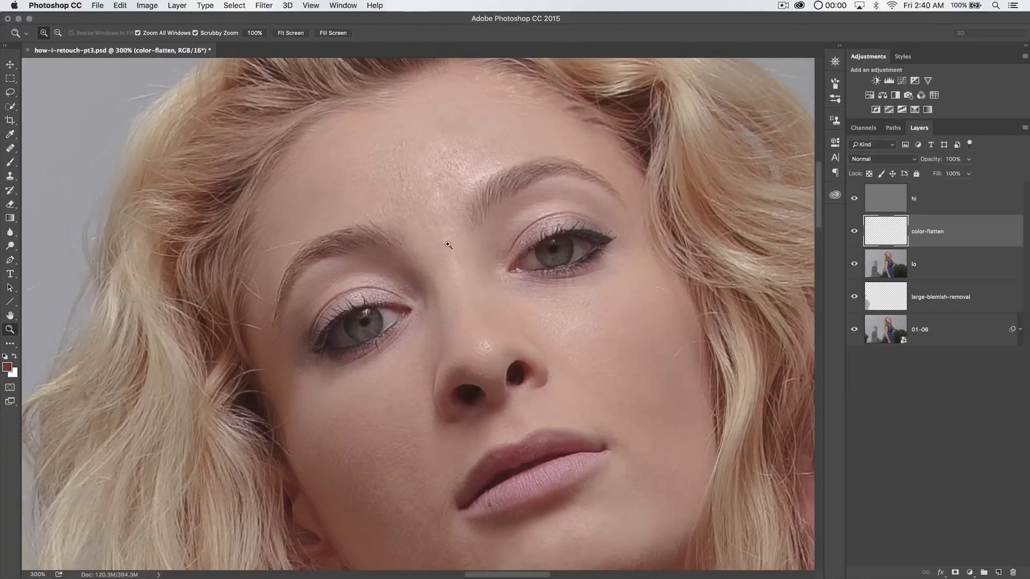
left_click(950, 205)
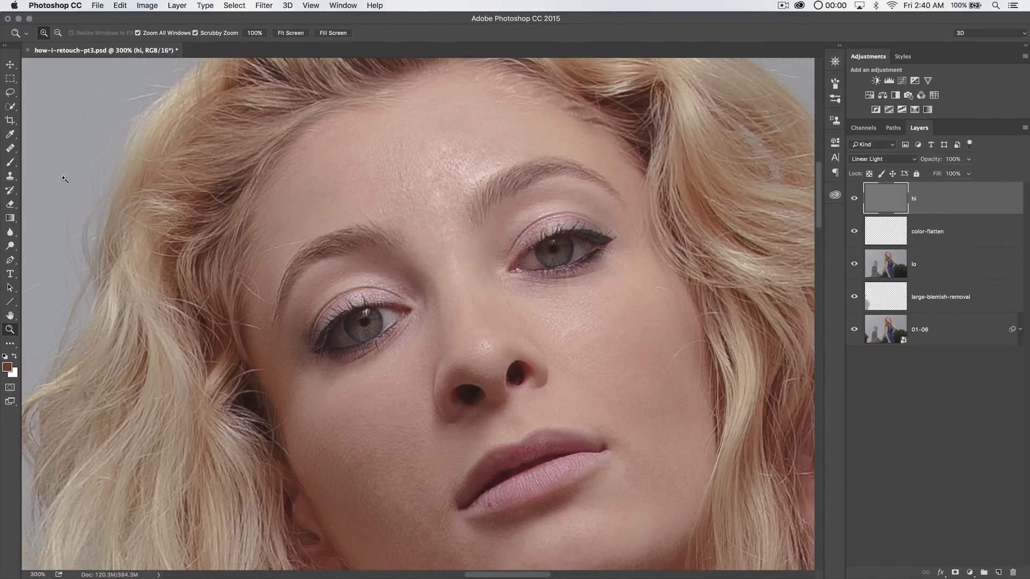
left_click_drag(10, 148, 50, 157)
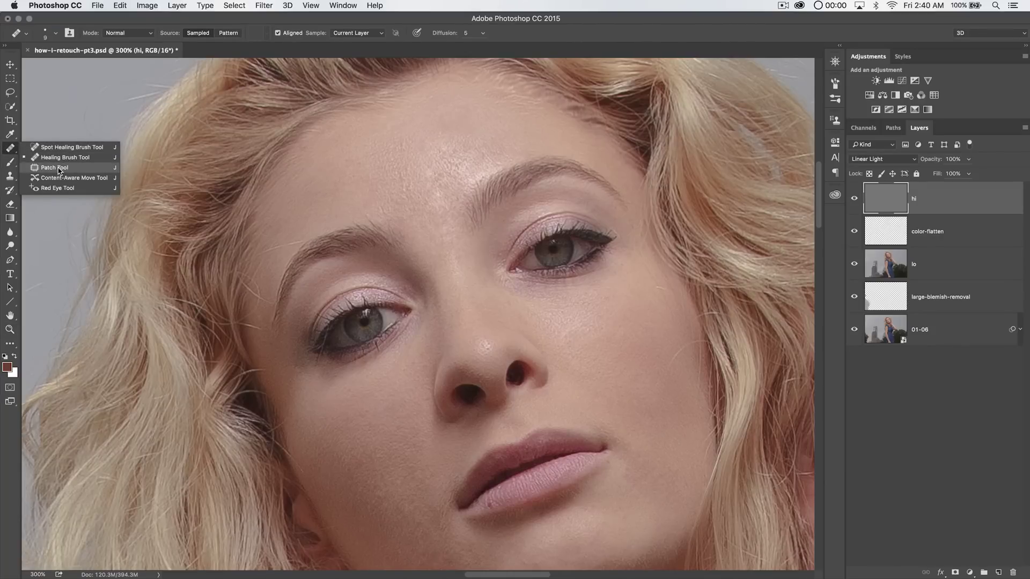
left_click(59, 158)
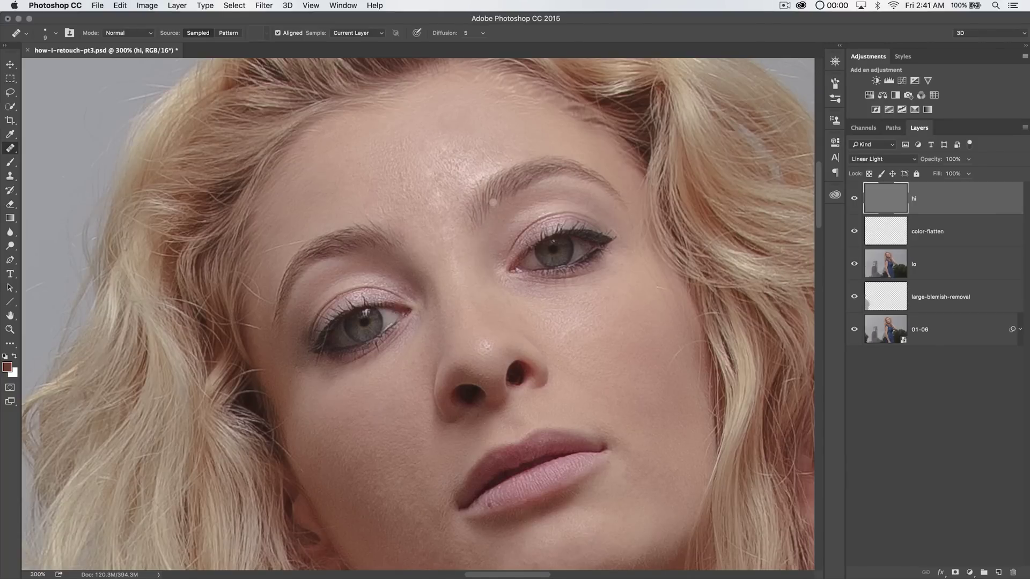
Select the color-flatten layer and compare the face with that layer hidden and shown.
key("super+minus")
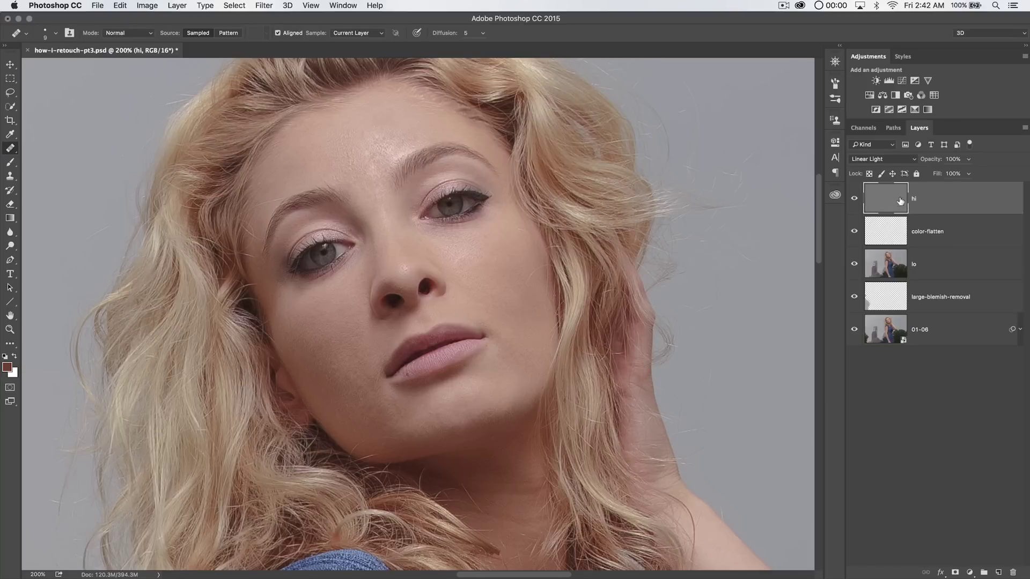
left_click(386, 153)
left_click(913, 242)
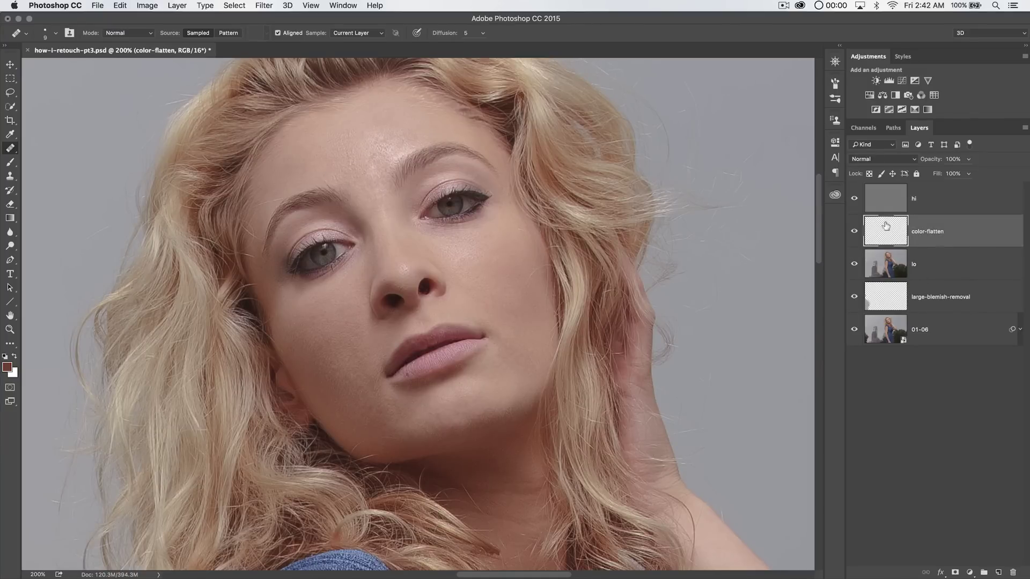
left_click(855, 232)
left_click(854, 232)
left_click(855, 233)
left_click(855, 232)
left_click(855, 233)
left_click(855, 233)
Apply Smart Sharpen to the hi layer with 95% amount, 0.7 px radius, 0% noise reduction and Gaussian Blur removal.
left_click(933, 206)
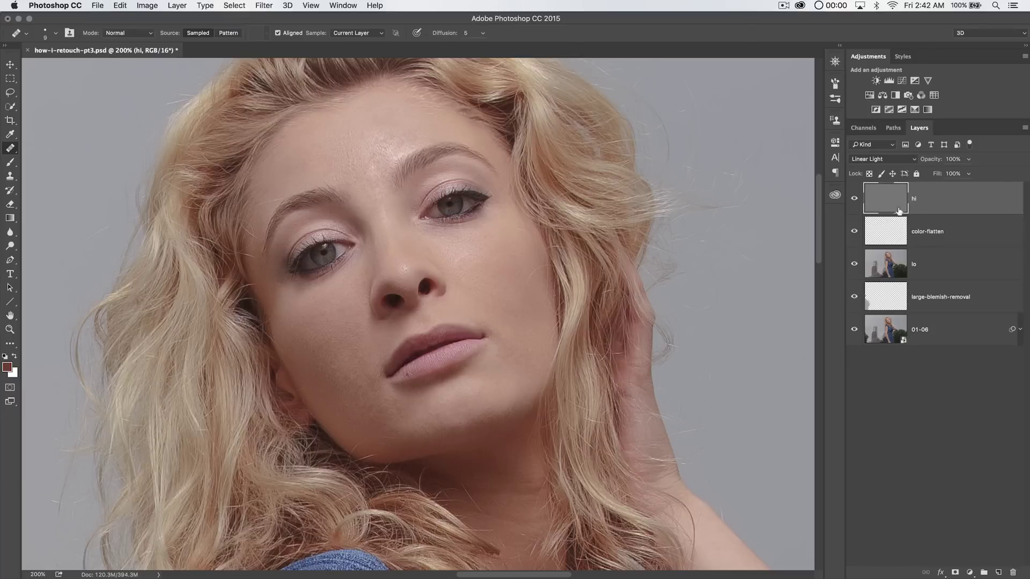
key("z")
left_click(417, 196)
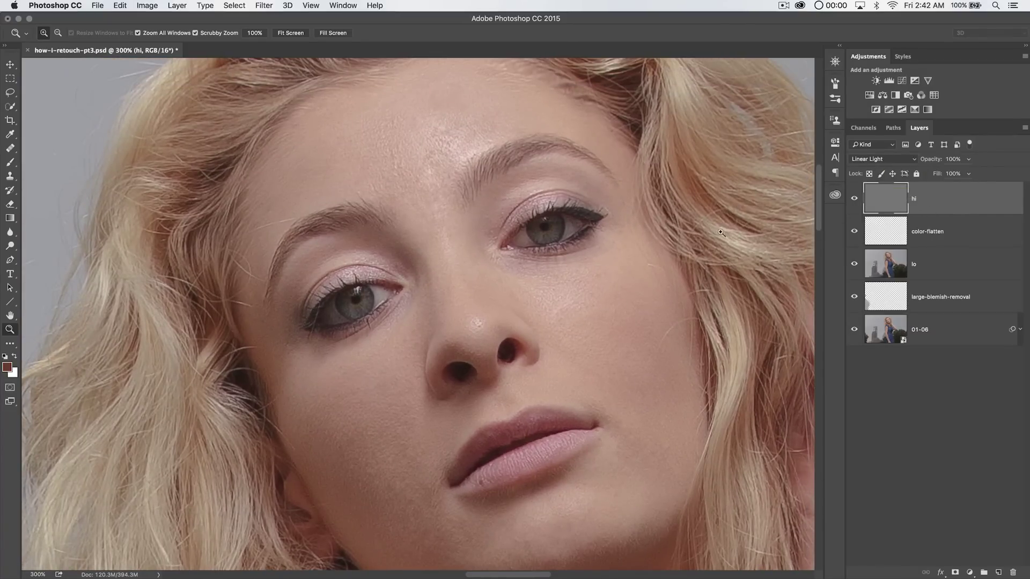
left_click_drag(543, 279, 502, 265)
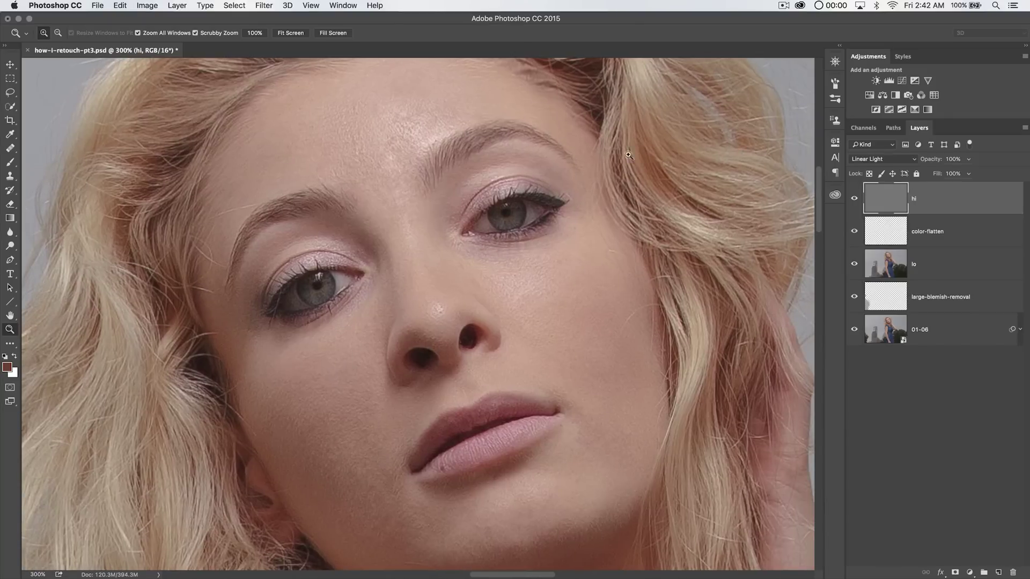
left_click(264, 5)
mouse_move(321, 194)
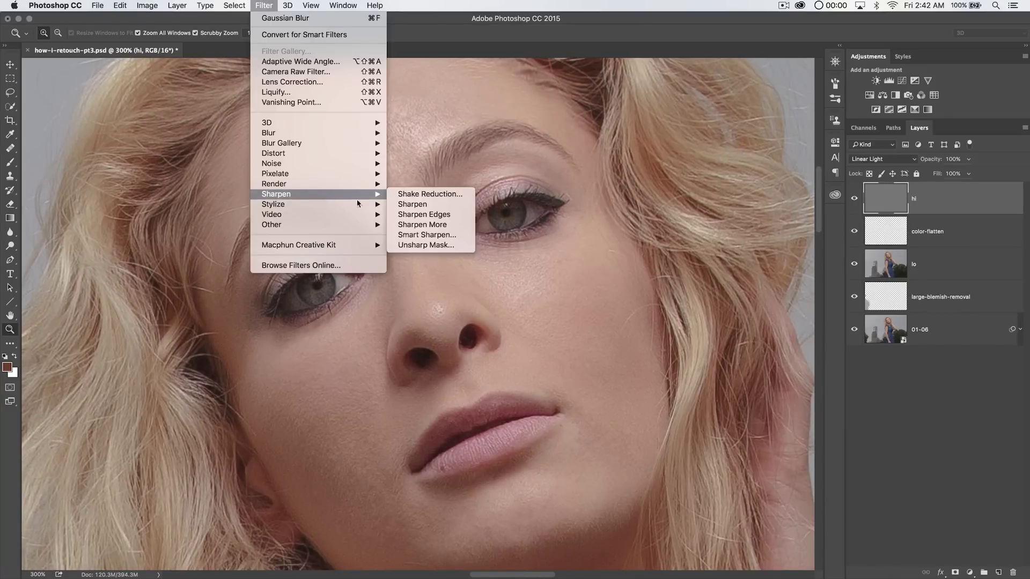
left_click(420, 240)
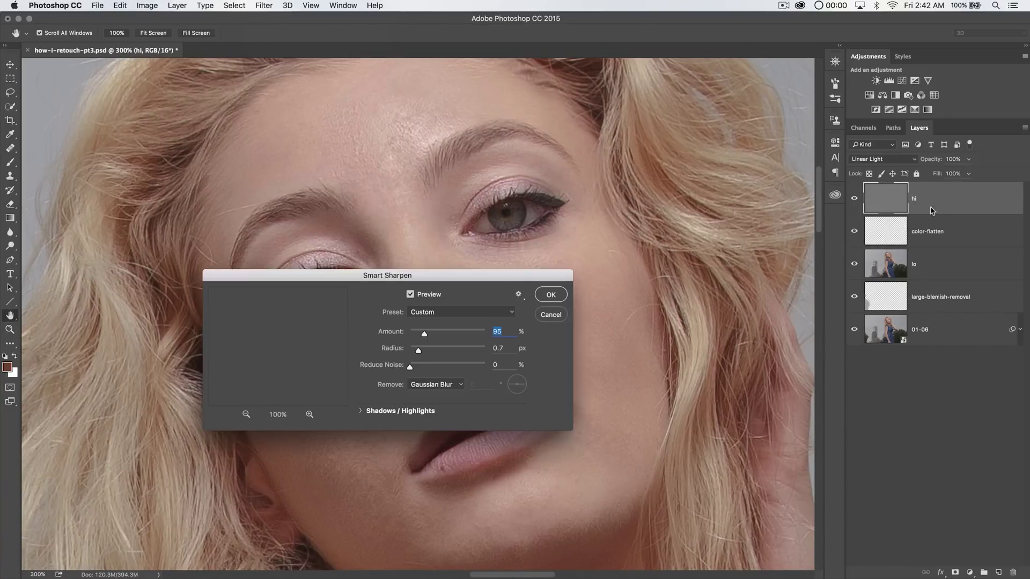
left_click_drag(485, 271, 684, 168)
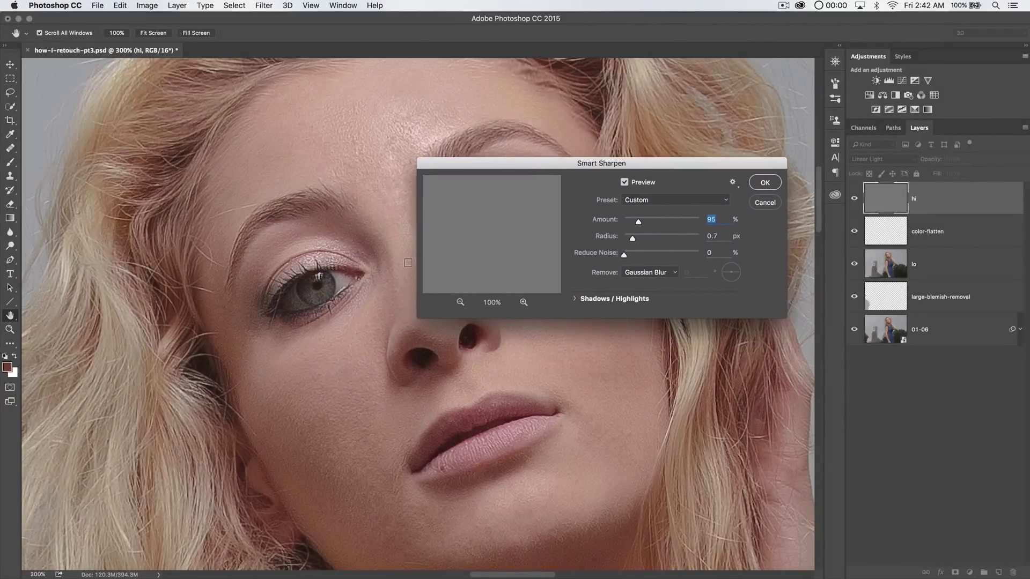
left_click(765, 182)
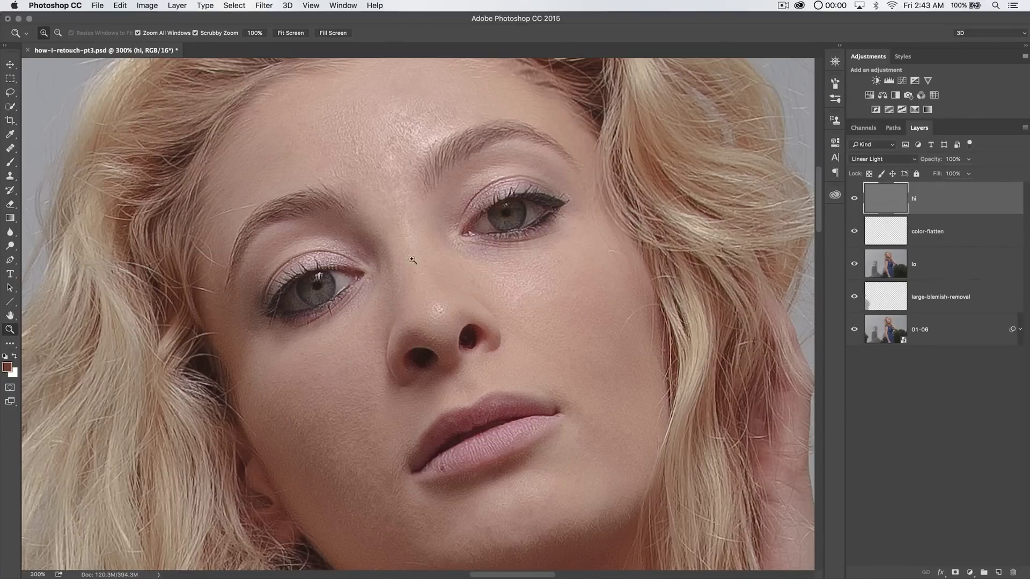
mouse_move(853, 200)
left_mouse_down()
mouse_move(851, 279)
mouse_move(854, 199)
left_mouse_up()
Add a Curves adjustment layer above hi and clip it to the hi layer.
left_click(901, 82)
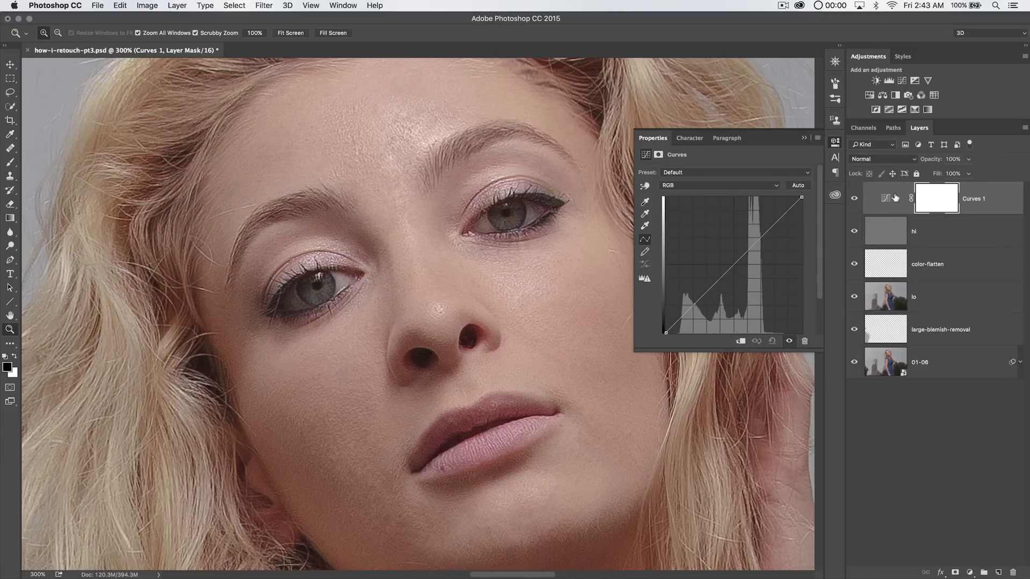
left_click(920, 214, "alt")
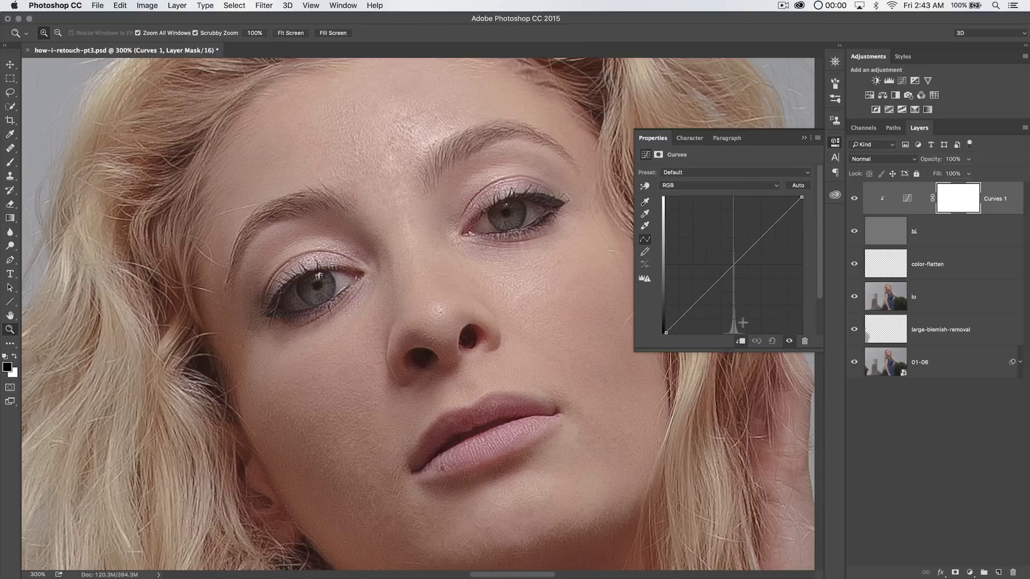
Try the Soft Light blend mode on the clipped Curves layer and compare the face with the layer hidden and shown.
left_click(891, 158)
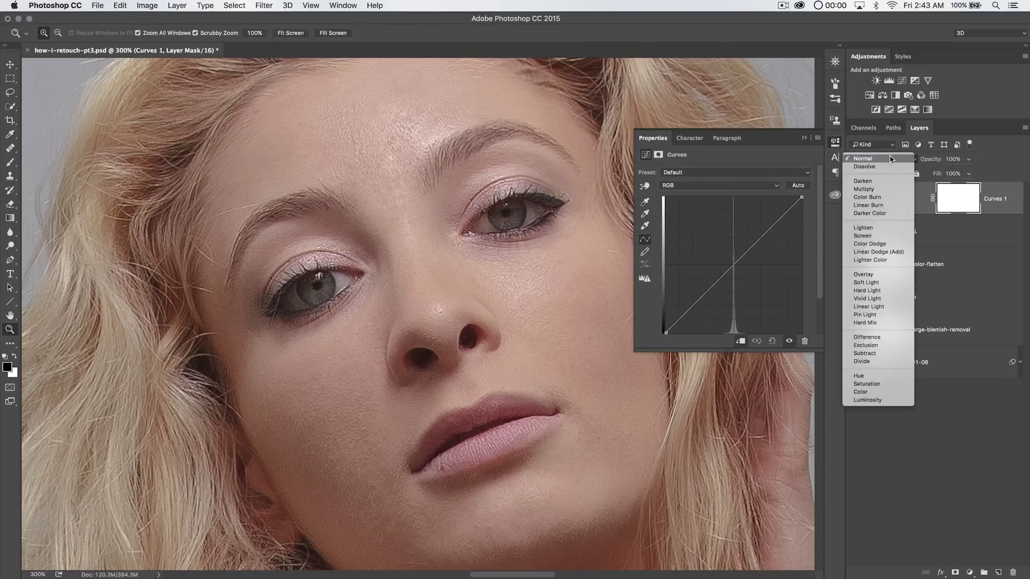
left_click(865, 282)
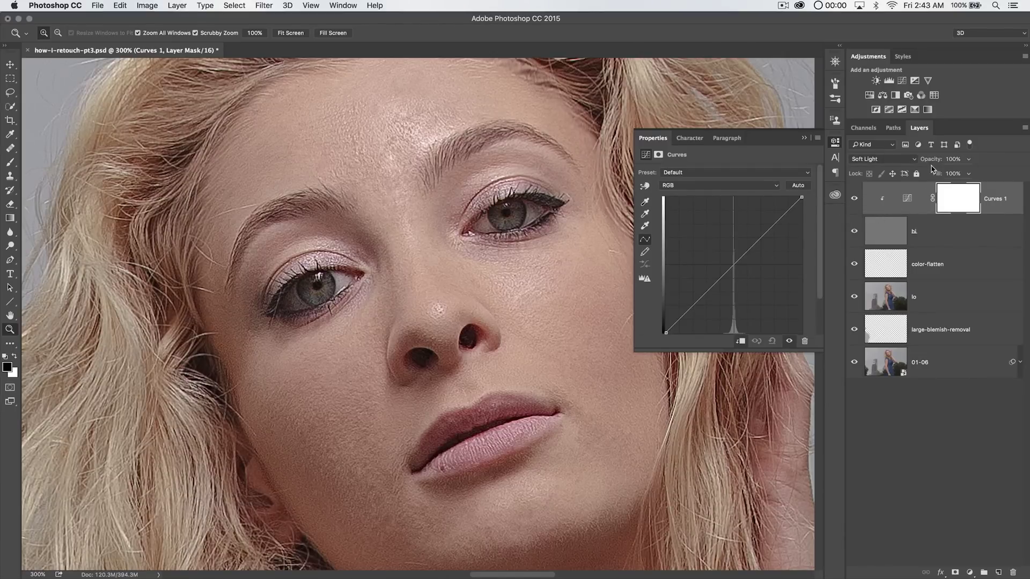
mouse_move(935, 162)
left_mouse_down()
mouse_move(915, 163)
mouse_move(932, 164)
left_mouse_up()
left_click(854, 200)
left_click(855, 201)
left_click(855, 201)
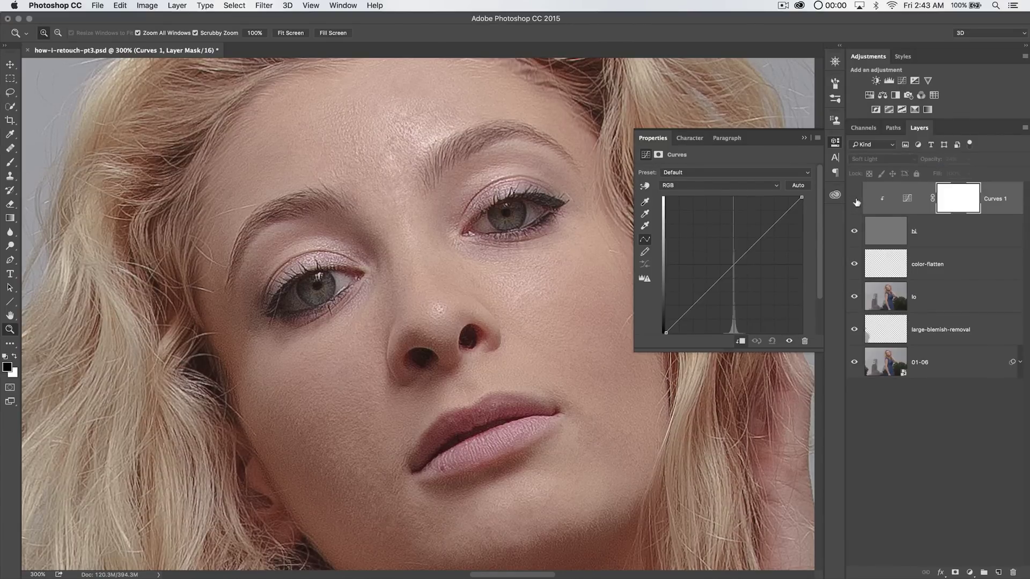
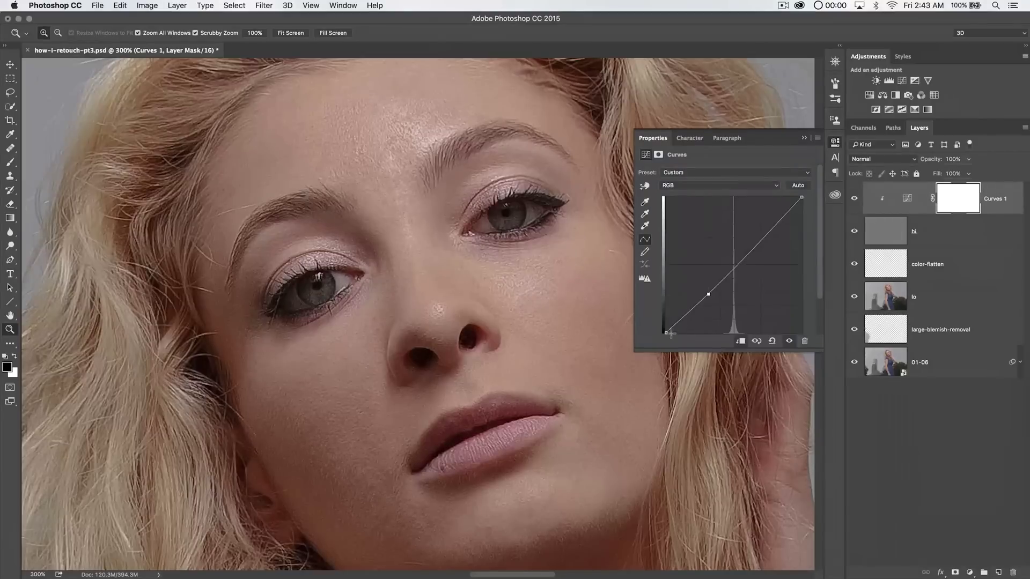
Shape the clipped RGB curve with a raised black point, lowered shadows, lifted highlights and an inward white point.
left_click_drag(665, 332, 666, 325)
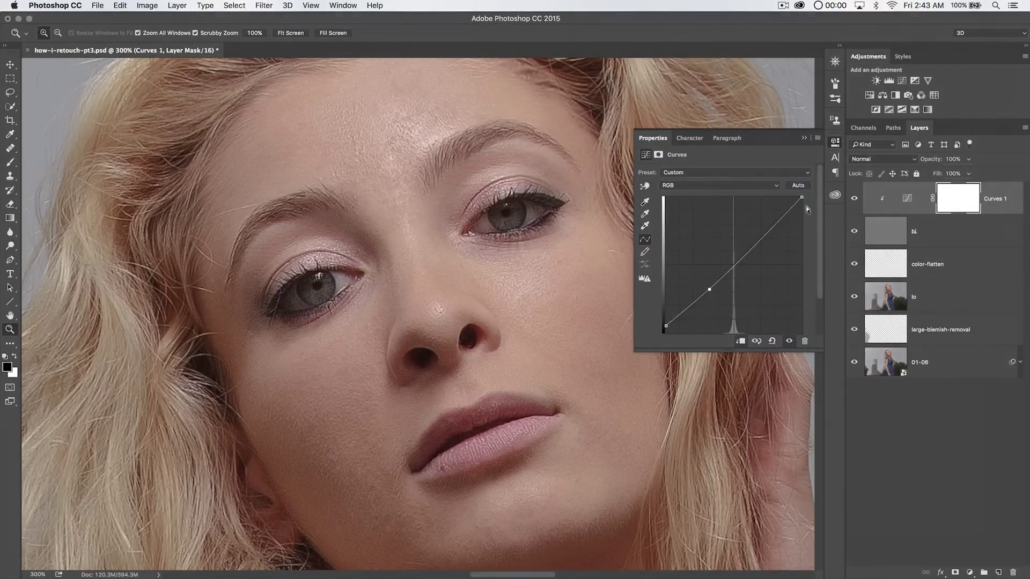
left_click_drag(802, 198, 792, 197)
left_click_drag(709, 289, 709, 291)
left_click(764, 237)
left_click_drag(764, 237, 765, 229)
left_click_drag(709, 291, 708, 288)
left_click_drag(666, 329, 659, 319)
left_click_drag(708, 288, 709, 290)
key("super+minus")
key("super+minus")
key("super+minus")
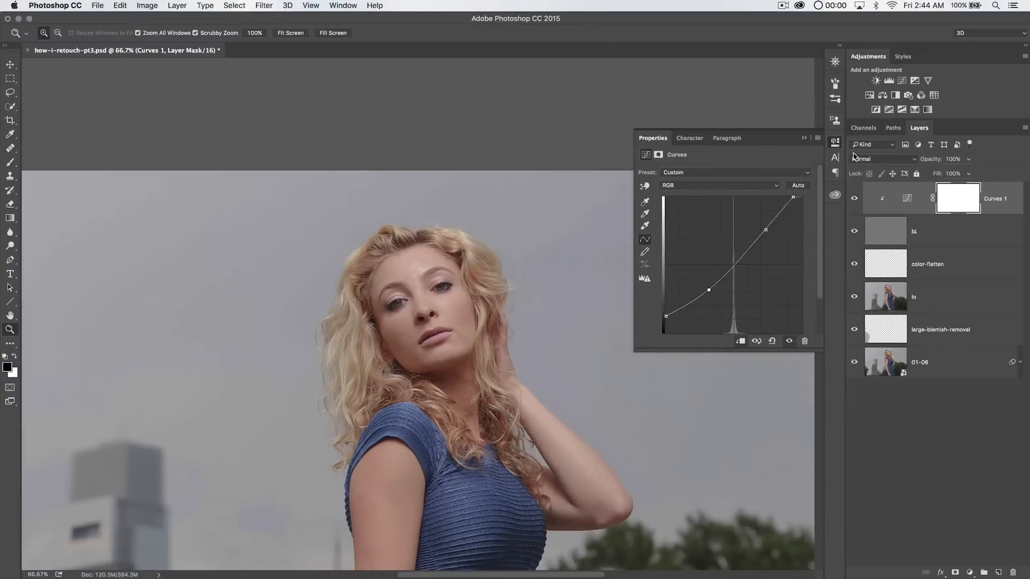
scroll(840, 208, "down", 5)
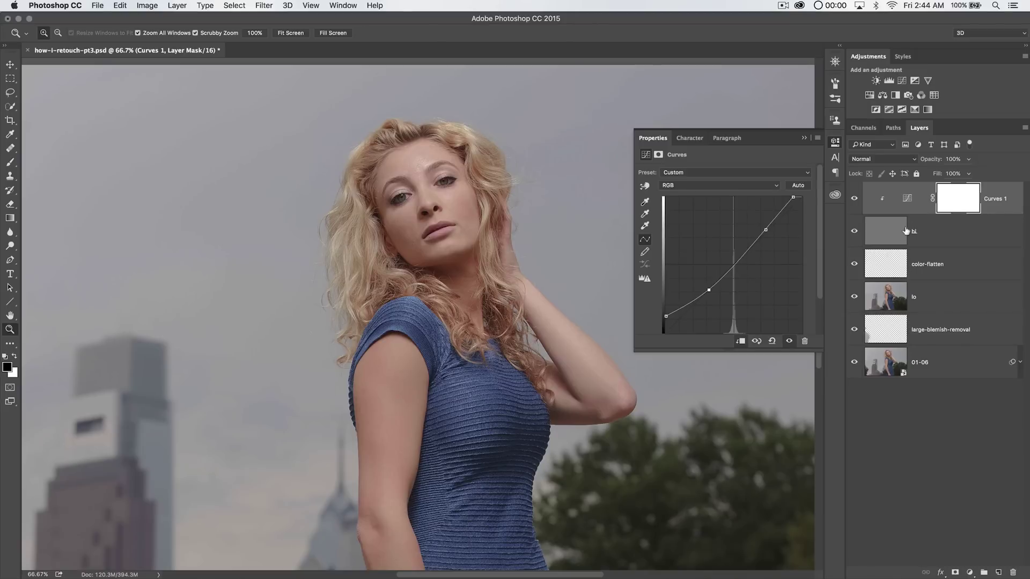
Try Soft Light blending at 24% opacity on the clipped Curves layer, and undo back to before that adjustment layer was added.
left_click(835, 143)
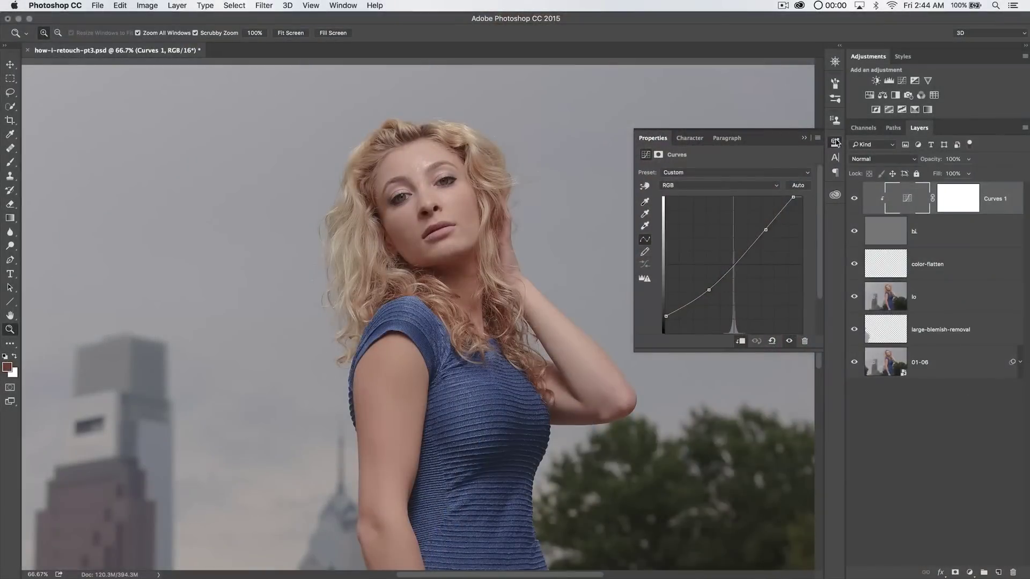
left_click(836, 142)
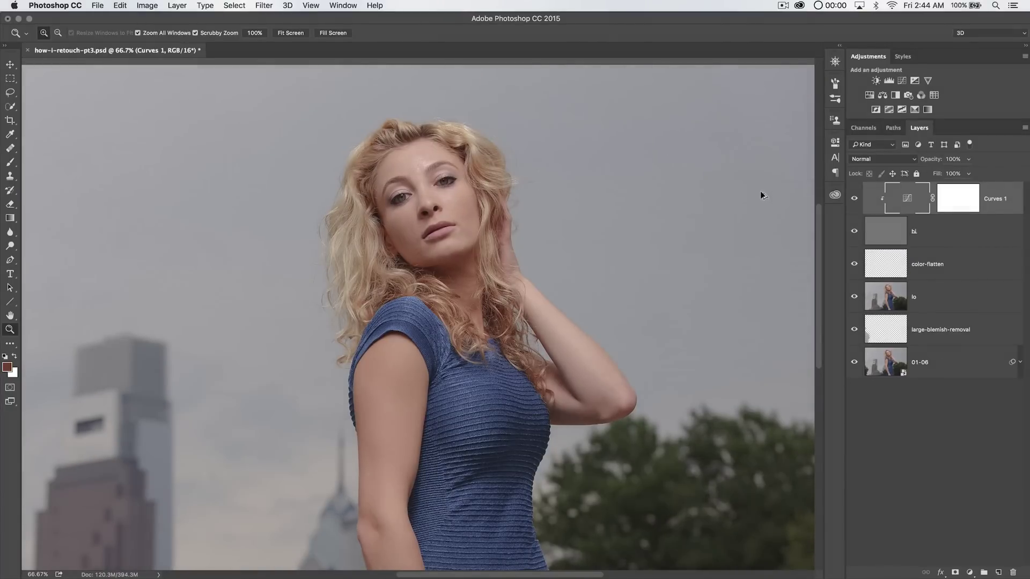
key("alt+shift+f")
key("2")
key("4")
key("super+alt+z")
key("super+alt+z")
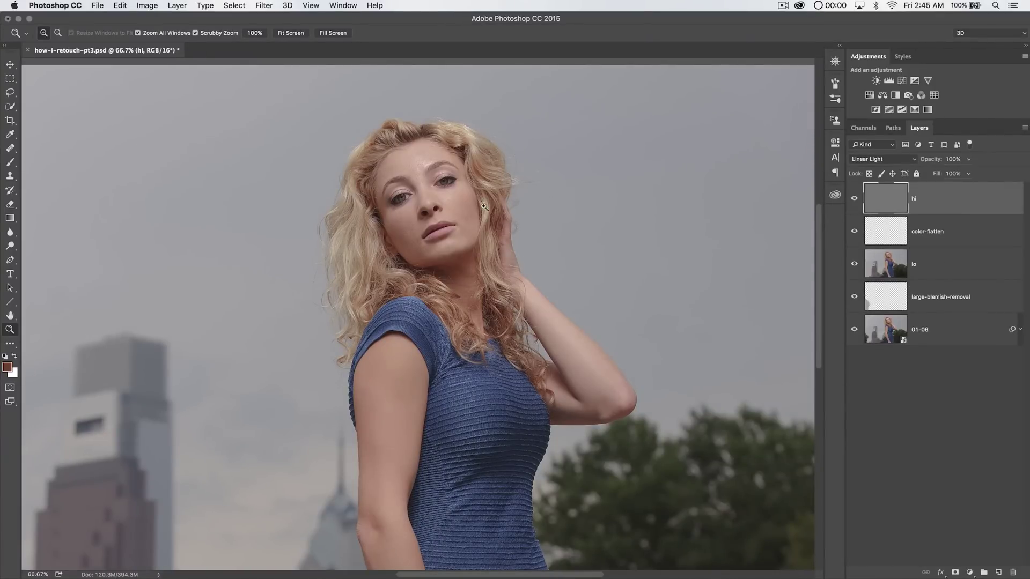
Inspect the face's skin texture up close at 300%, and return to the wider portrait view at 66.7%.
left_click_drag(420, 169, 702, 195)
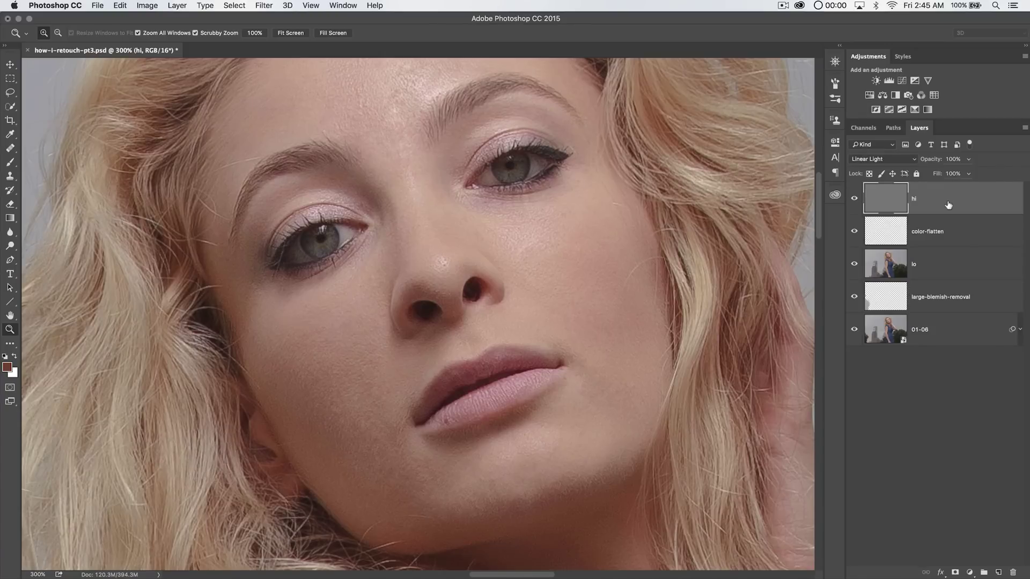
key("super+minus")
key("super+minus")
key("super+minus")
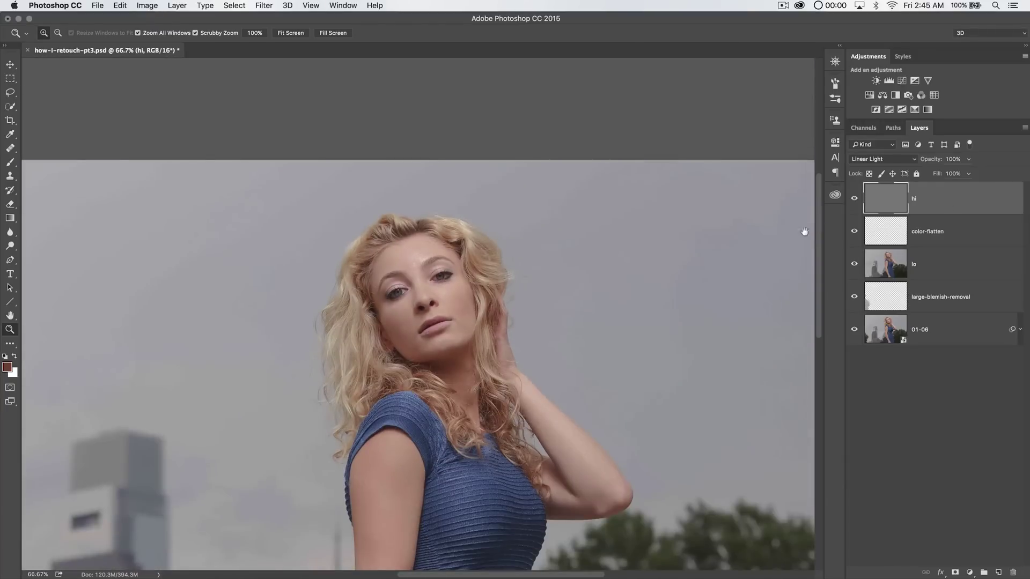
left_click_drag(564, 328, 585, 201)
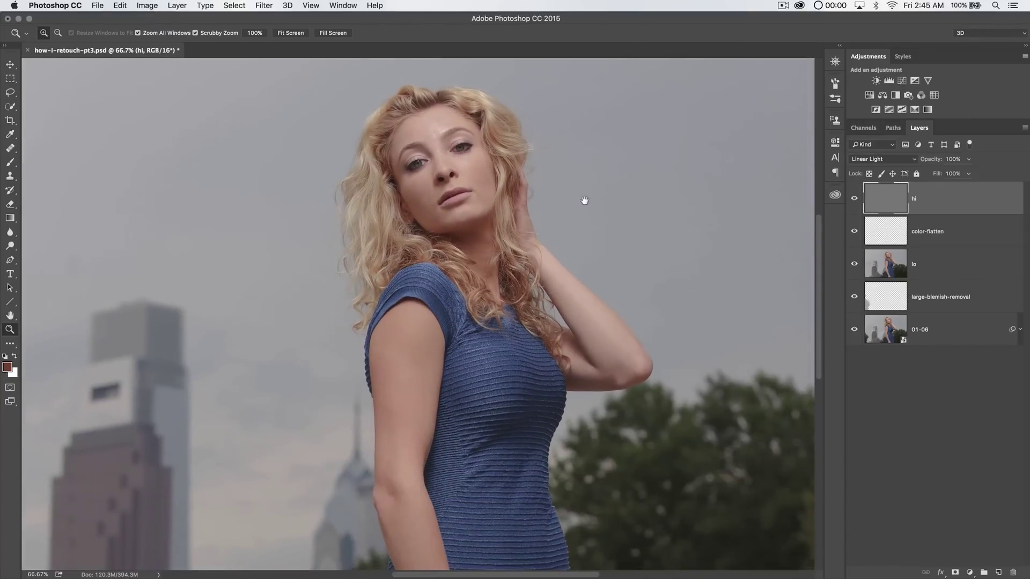